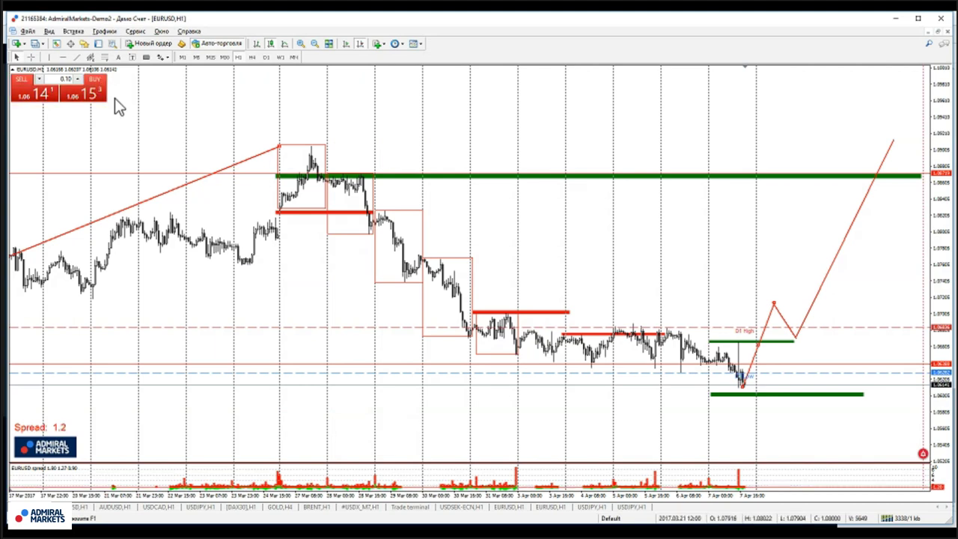
- Add a text label reading "10 000 USD - 1 % = 100 USD" in the empty area above the EURUSD price chart
{"action": "left_click", "coordinate": [117, 59]}
{"action": "left_click", "coordinate": [606, 101]}
{"action": "left_click", "coordinate": [495, 267]}
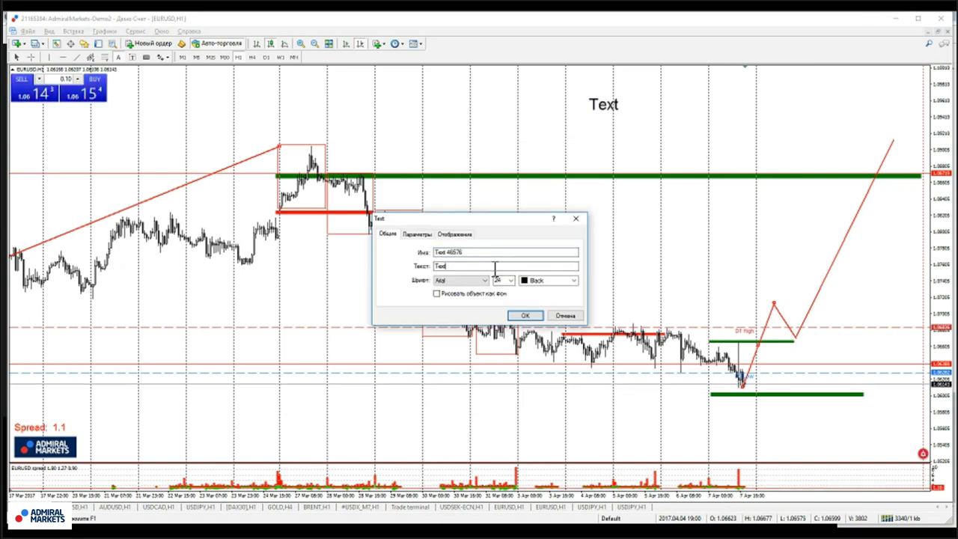
{"action": "double_click", "coordinate": [494, 267]}
{"action": "type", "text": "10 000"}
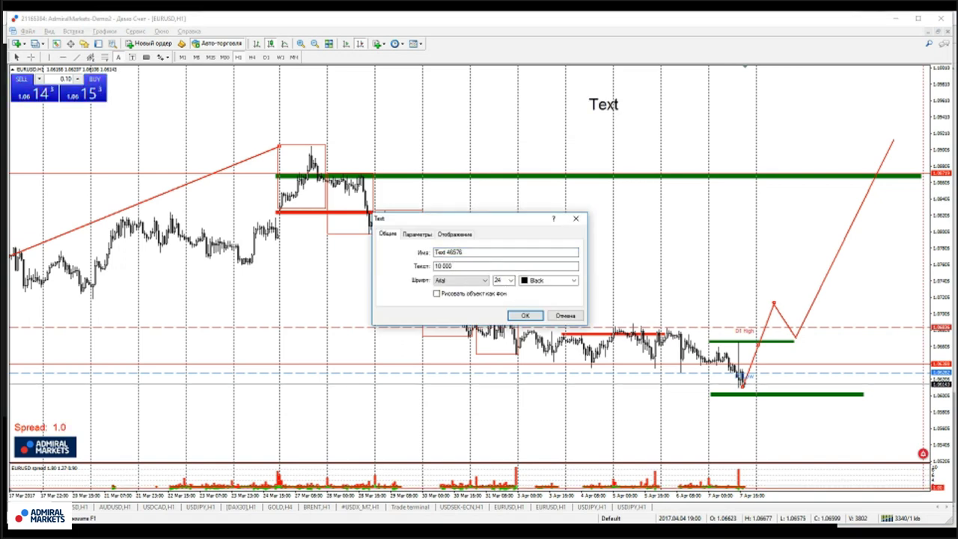
{"action": "type", "text": " USD"}
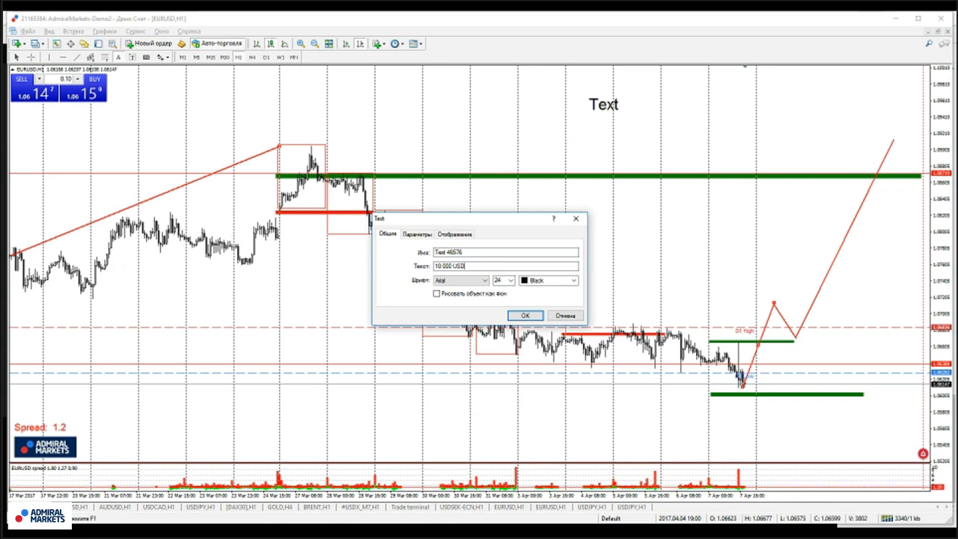
{"action": "type", "text": " - 1 % ="}
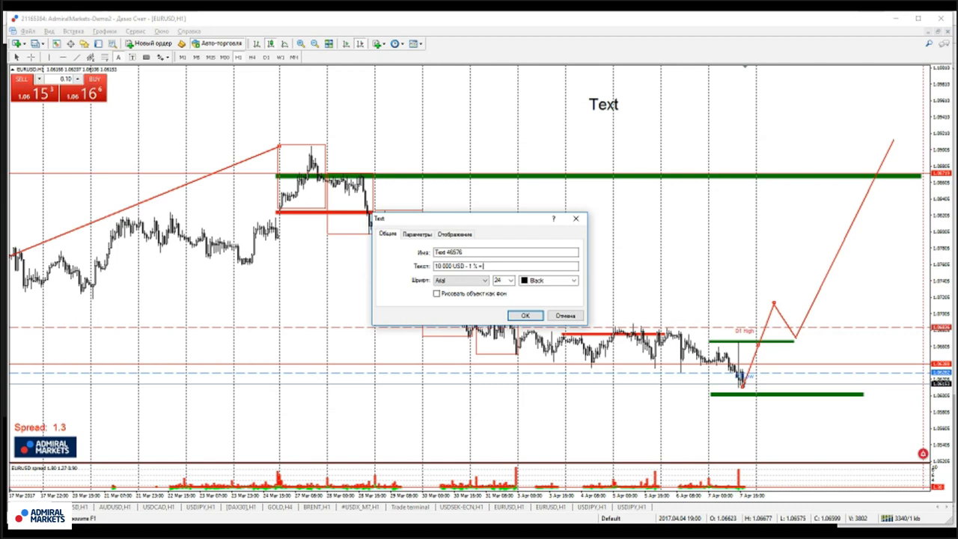
{"action": "type", "text": " 100 USD"}
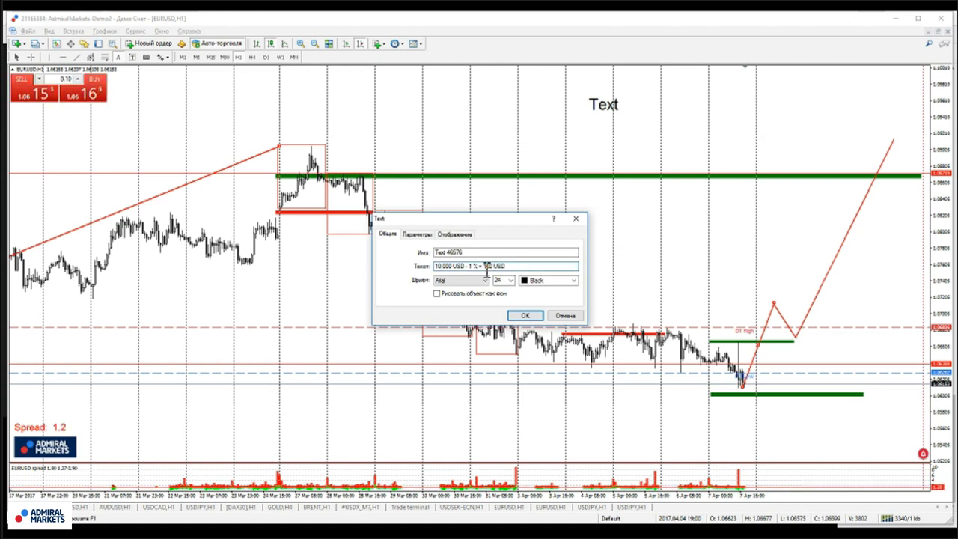
{"action": "left_click", "coordinate": [539, 320]}
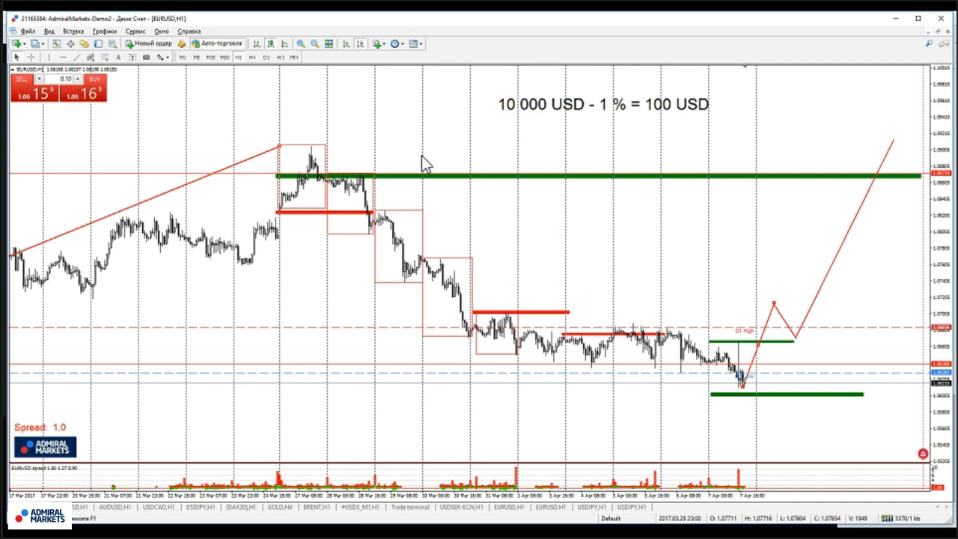
- Switch to the Webinar.ru browser window to read the participants' chat, and return to the trading terminal
{"action": "key", "text": "alt+Tab"}
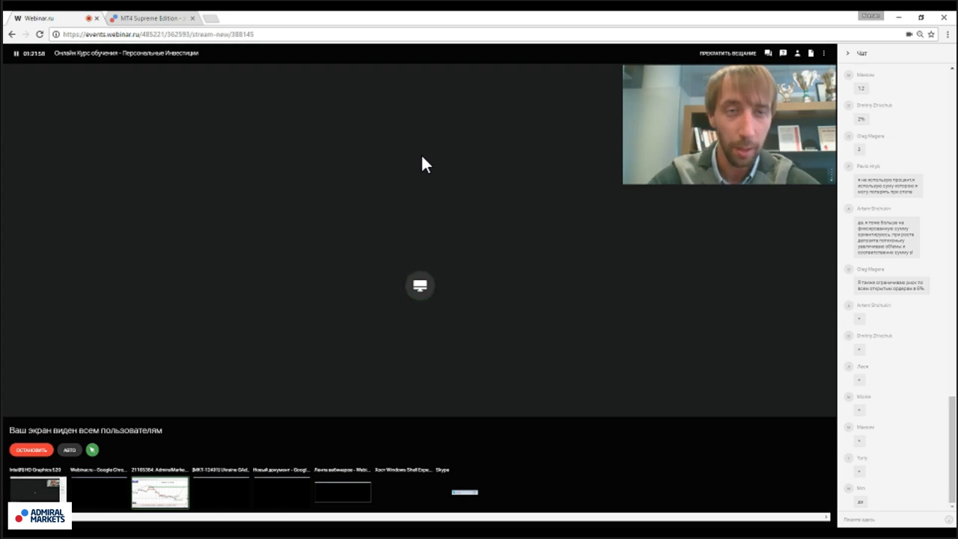
{"action": "key", "text": "alt+Tab"}
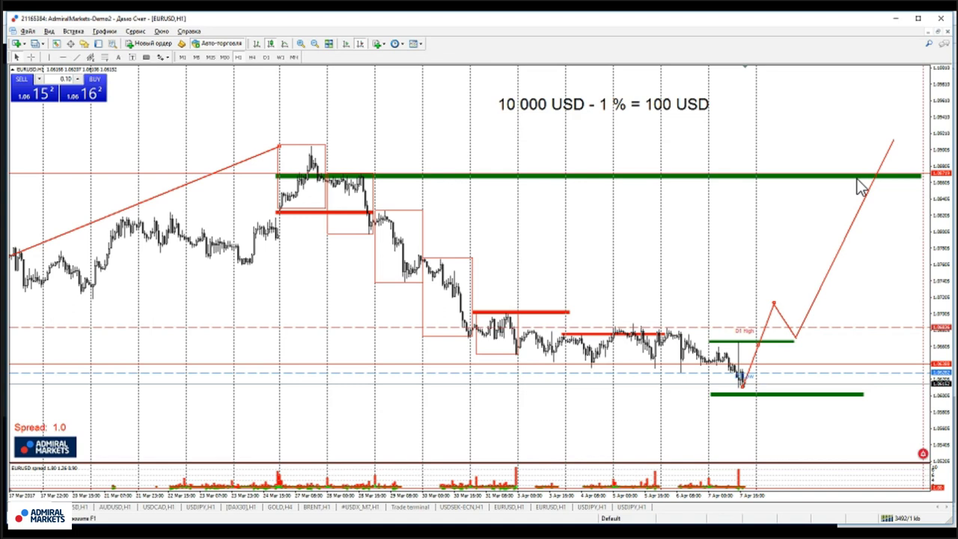
- Attach the Admiral - Mini Terminal expert advisor to the EURUSD H1 chart with its default settings and hide the Navigator
{"action": "left_click", "coordinate": [83, 44]}
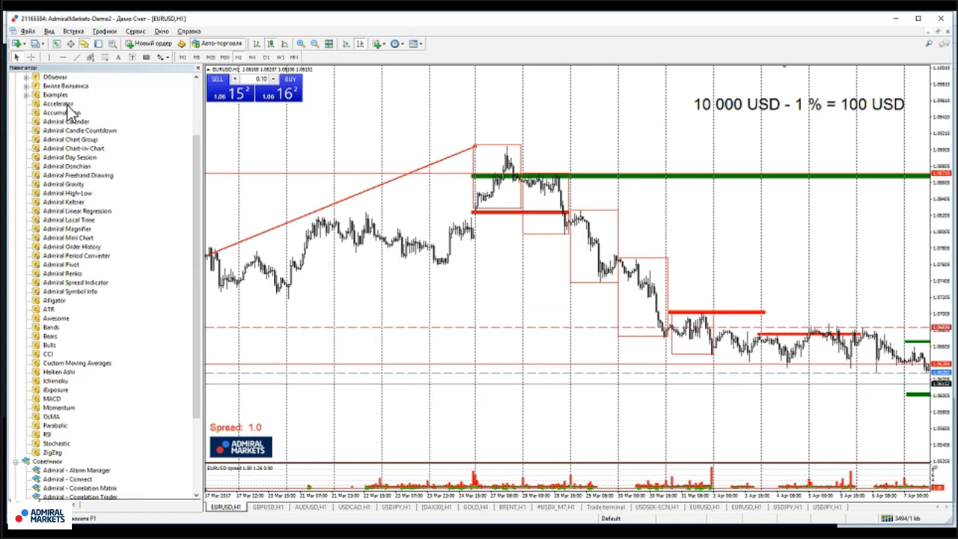
{"action": "scroll", "coordinate": [71, 112], "scroll_direction": "down", "scroll_amount": 4}
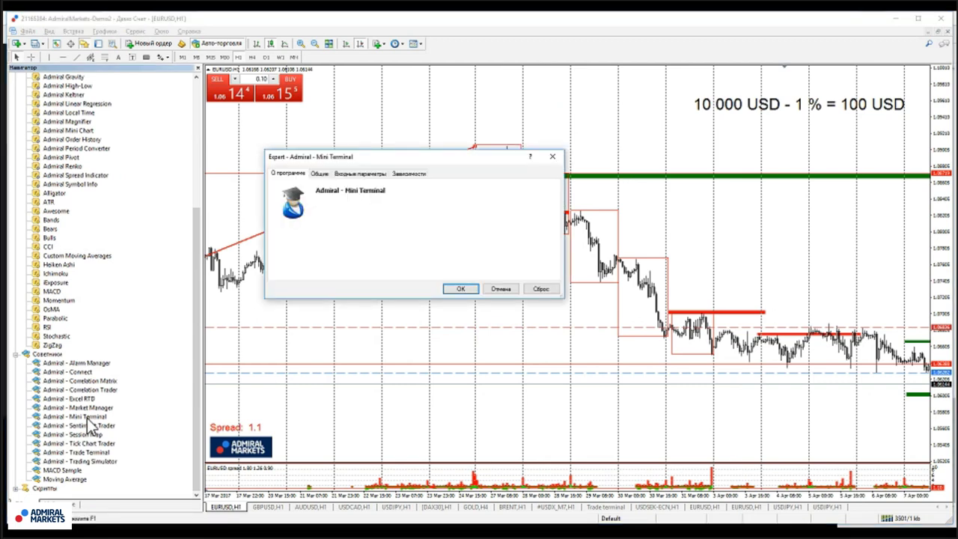
{"action": "left_click", "coordinate": [461, 288]}
{"action": "key", "text": "ctrl+n"}
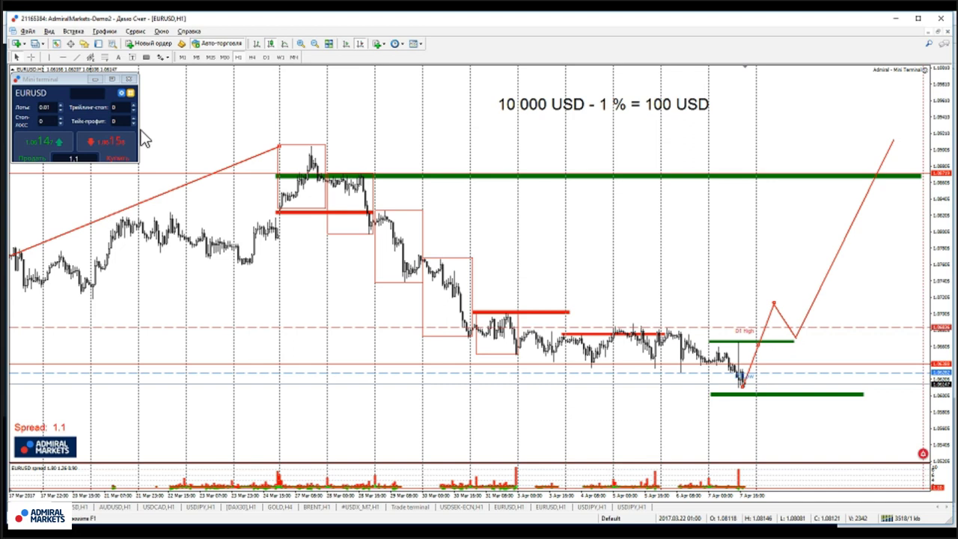
- Open the stop-loss-based lot size calculator for EURUSD from the Mini Terminal
{"action": "left_click", "coordinate": [120, 94]}
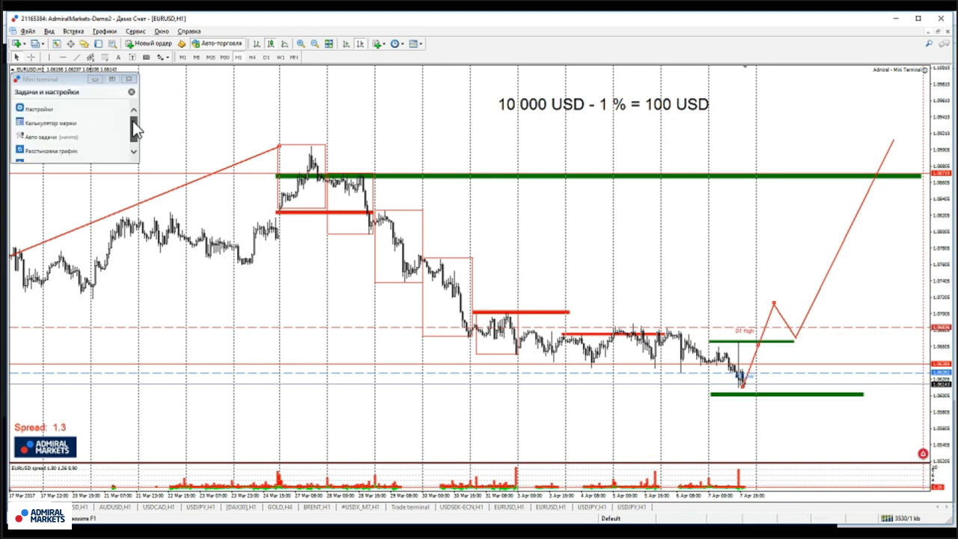
{"action": "left_click", "coordinate": [131, 92]}
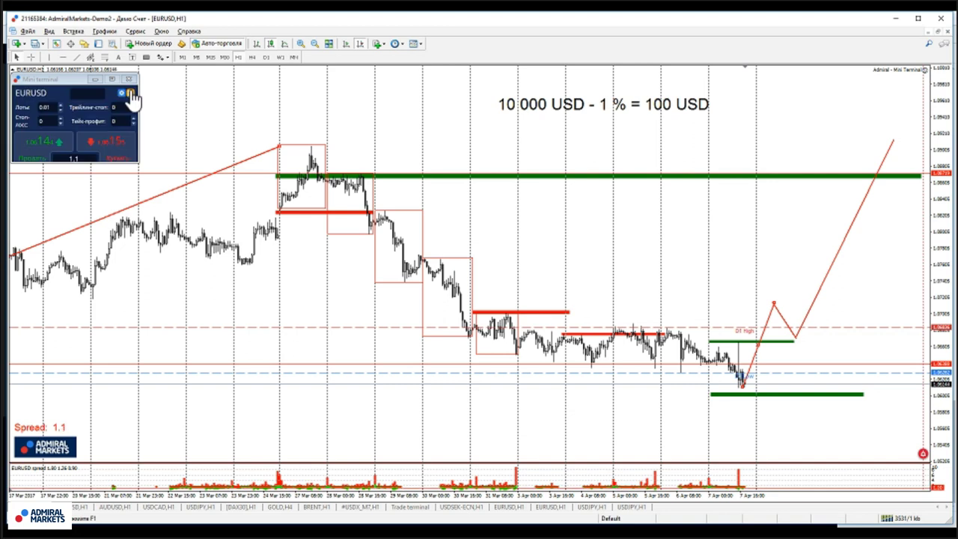
{"action": "left_click", "coordinate": [47, 106]}
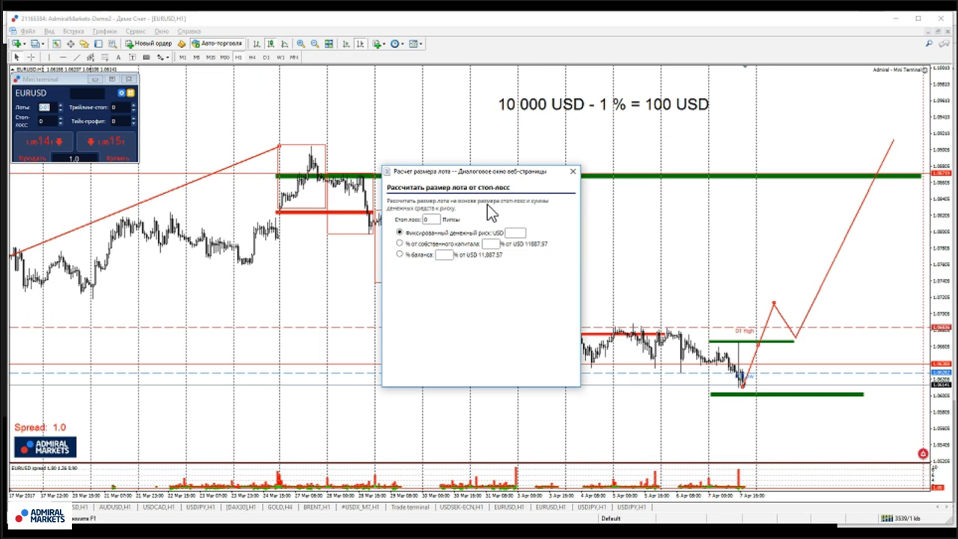
- Measure the stop distance from the forecast entry point, and calculate the lot size for a 72-pip stop-loss and a fixed risk of USD 100
{"action": "middle_click", "coordinate": [794, 340]}
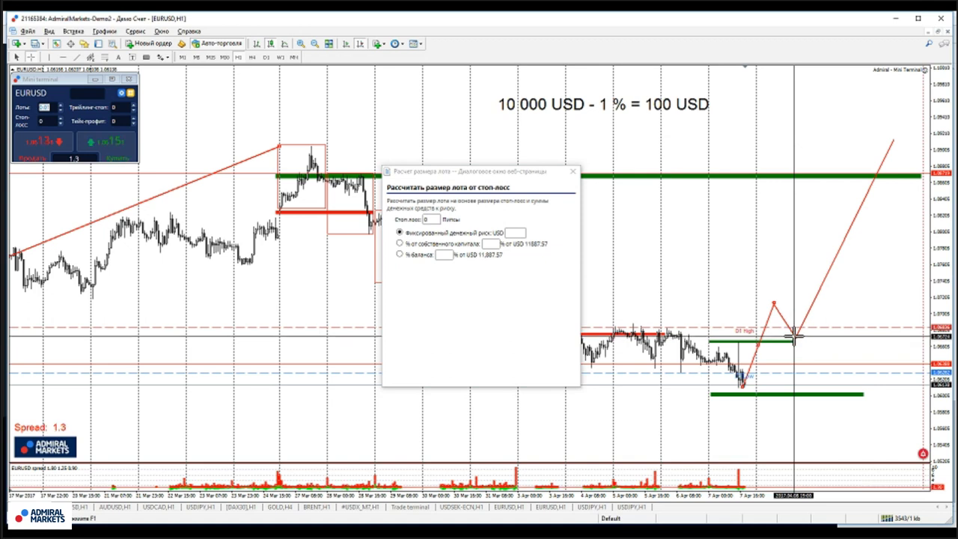
{"action": "mouse_move", "coordinate": [793, 337]}
{"action": "left_mouse_down"}
{"action": "mouse_move", "coordinate": [797, 355]}
{"action": "mouse_move", "coordinate": [798, 333]}
{"action": "left_mouse_up"}
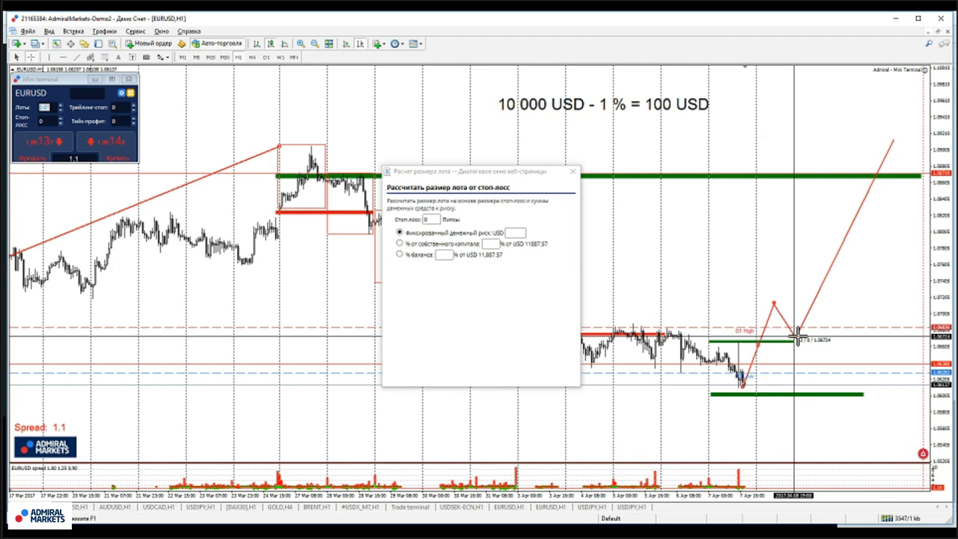
{"action": "double_click", "coordinate": [430, 219]}
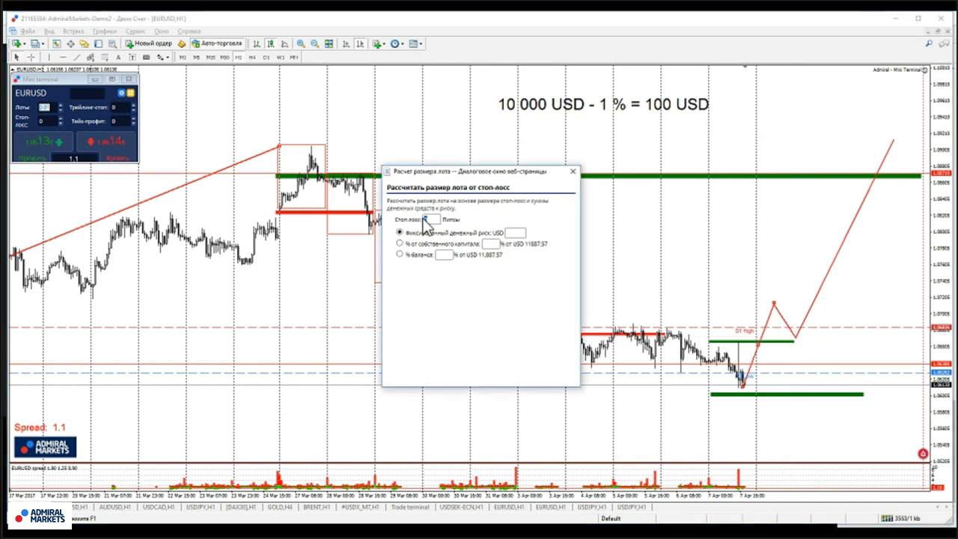
{"action": "type", "text": "72"}
{"action": "left_click", "coordinate": [514, 233]}
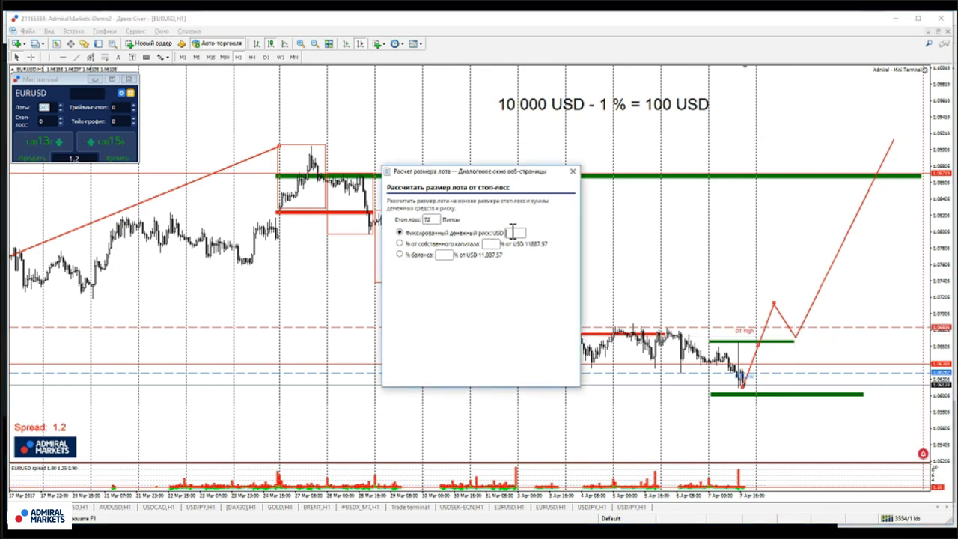
{"action": "type", "text": "100"}
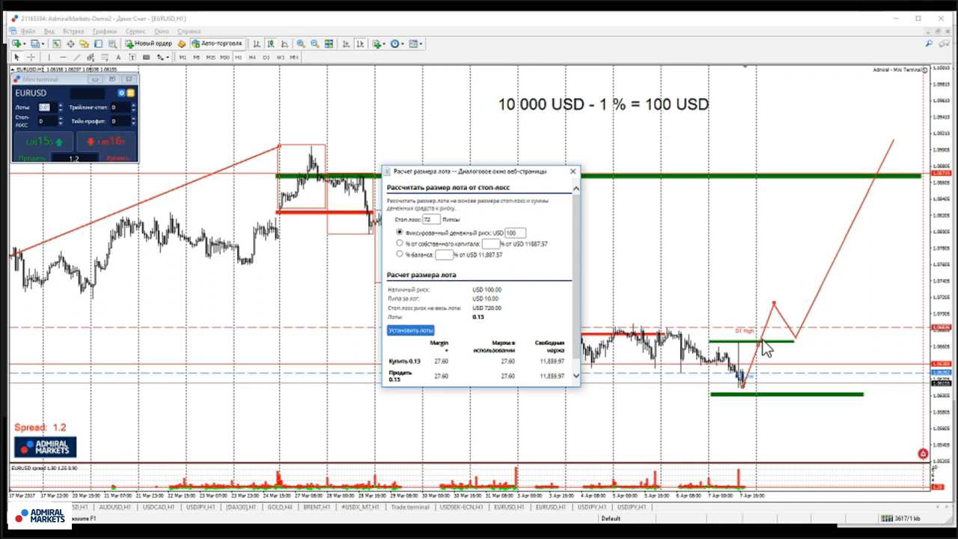
- Examine the earlier EURUSD price history back through March and February 2017 with the calculator moved aside
{"action": "middle_click", "coordinate": [765, 348]}
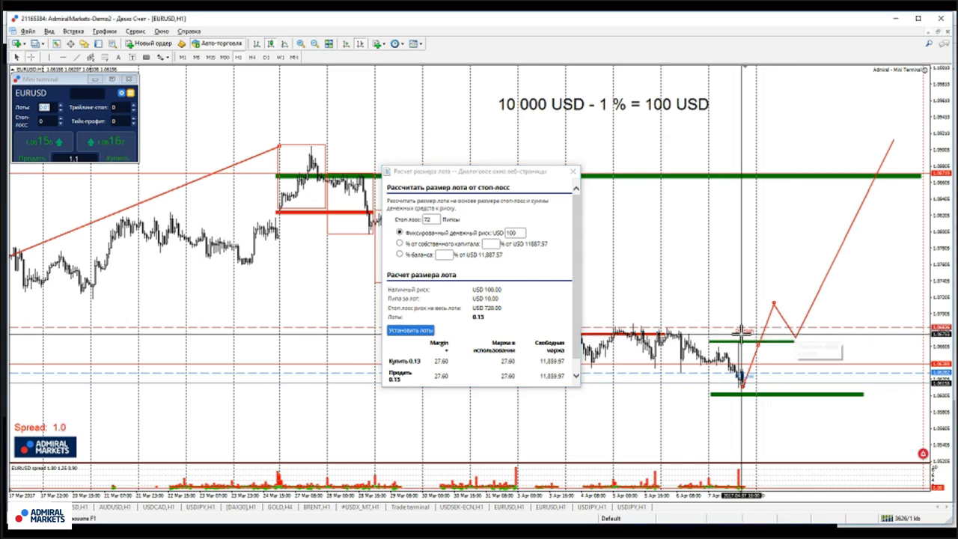
{"action": "scroll", "coordinate": [737, 343], "scroll_direction": "left", "scroll_amount": 5}
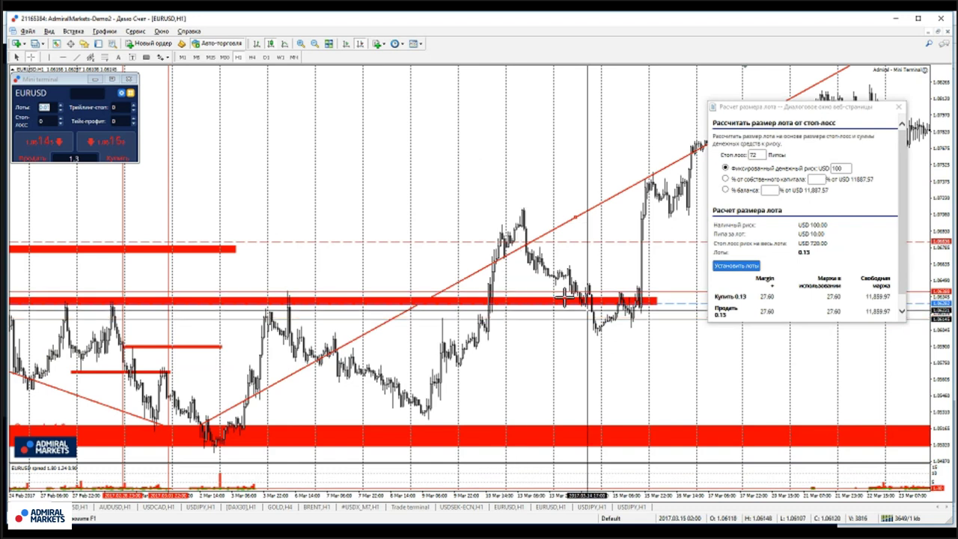
{"action": "scroll", "coordinate": [450, 271], "scroll_direction": "up", "scroll_amount": 5}
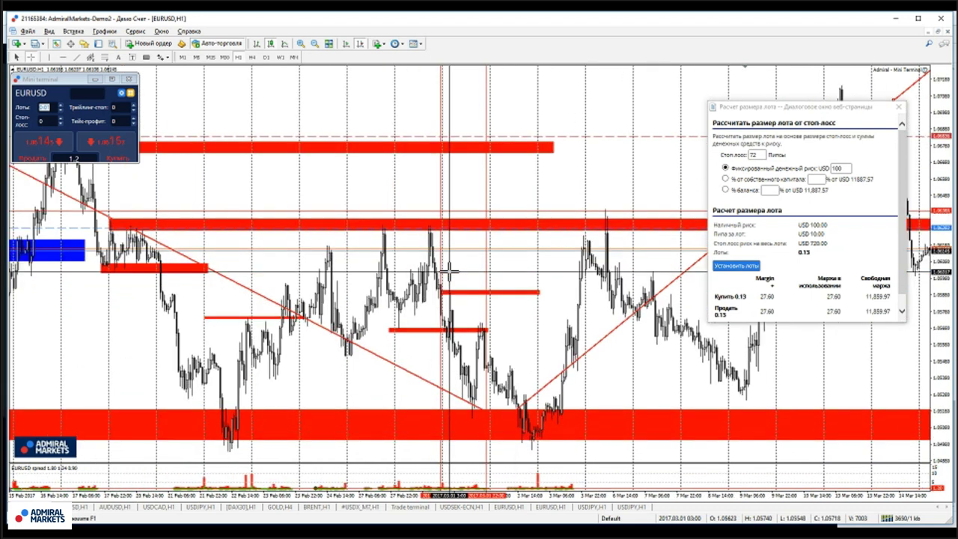
{"action": "scroll", "coordinate": [450, 271], "scroll_direction": "up", "scroll_amount": 5}
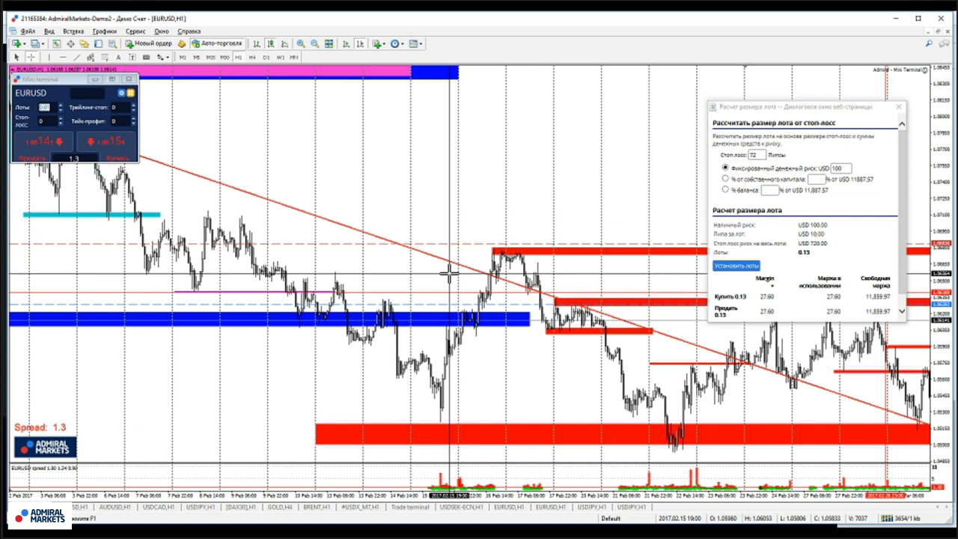
{"action": "scroll", "coordinate": [450, 273], "scroll_direction": "up", "scroll_amount": 5}
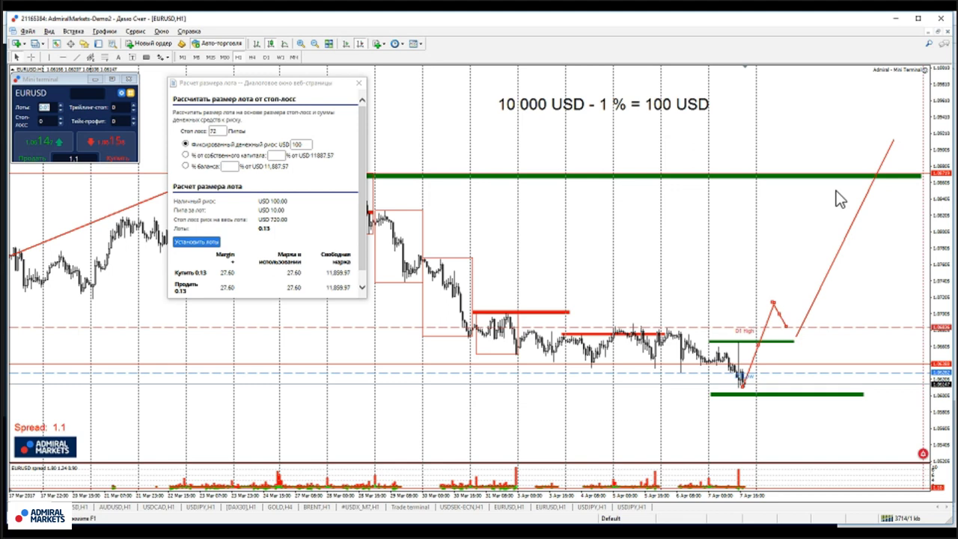
- Measure from the forecast entry point up to the upper green level, and from there down to the lower green level
{"action": "middle_click", "coordinate": [835, 219]}
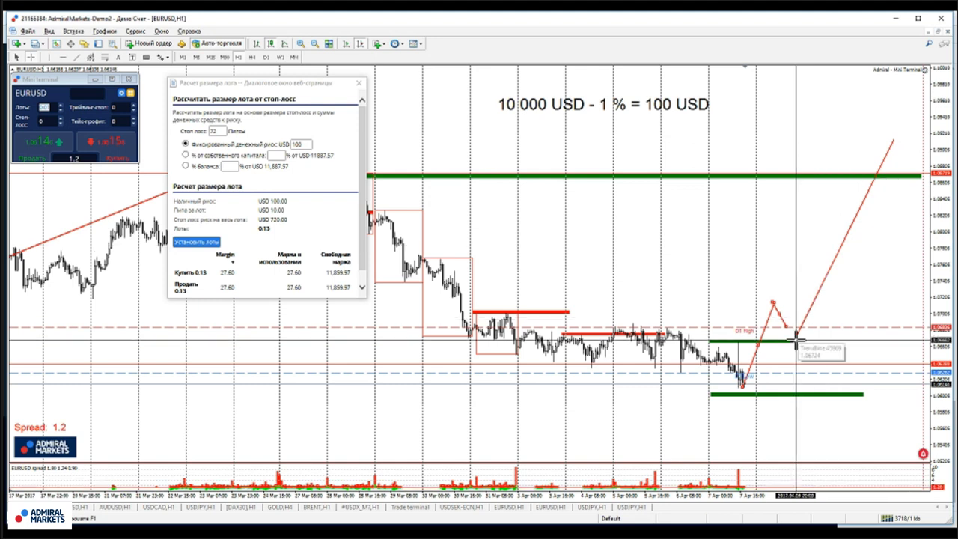
{"action": "left_click_drag", "start_coordinate": [796, 339], "coordinate": [821, 174]}
{"action": "left_click_drag", "start_coordinate": [821, 173], "coordinate": [822, 397]}
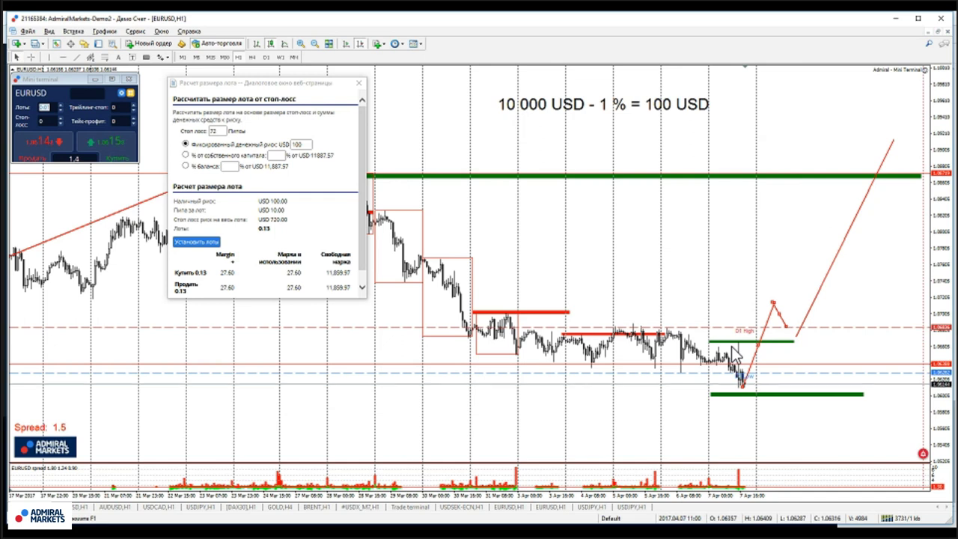
- Move the lower end of the long rising forecast line to meet the end of the short falling segment
{"action": "double_click", "coordinate": [792, 333]}
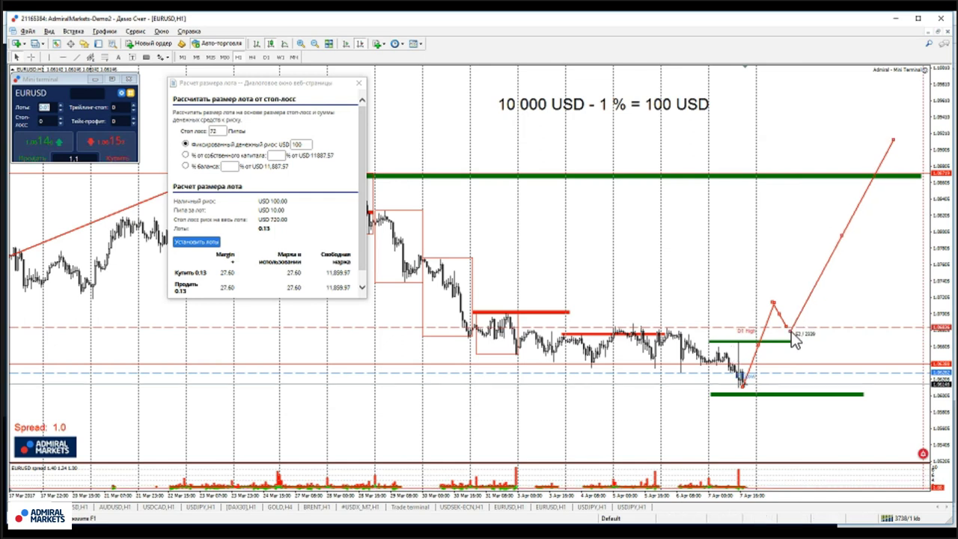
{"action": "left_click_drag", "start_coordinate": [791, 332], "coordinate": [786, 328]}
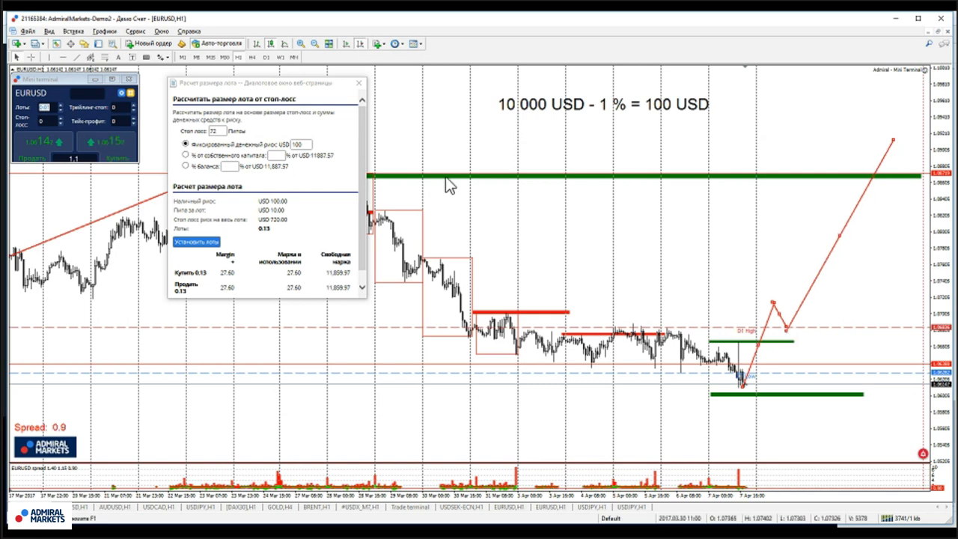
- Place three vertical lines beyond the latest candle, about one day apart, to mark the upcoming trading days
{"action": "left_click", "coordinate": [51, 59]}
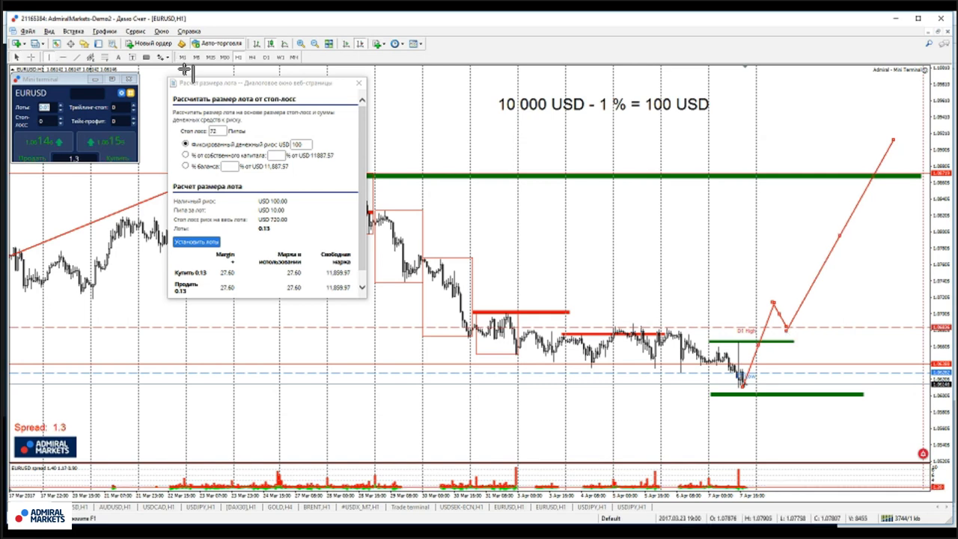
{"action": "left_click", "coordinate": [799, 177]}
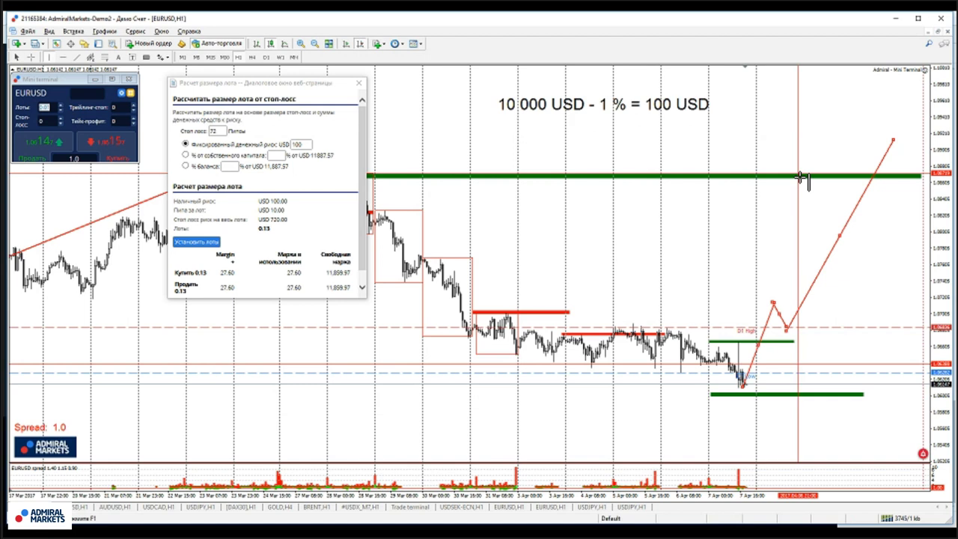
{"action": "left_click_drag", "start_coordinate": [802, 179], "coordinate": [807, 180]}
{"action": "left_click", "coordinate": [47, 58]}
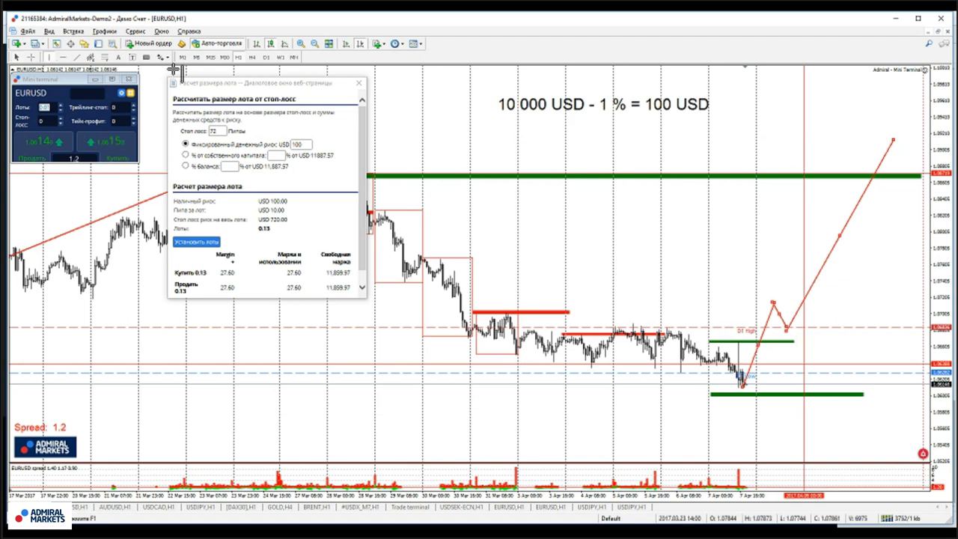
{"action": "left_click", "coordinate": [854, 170]}
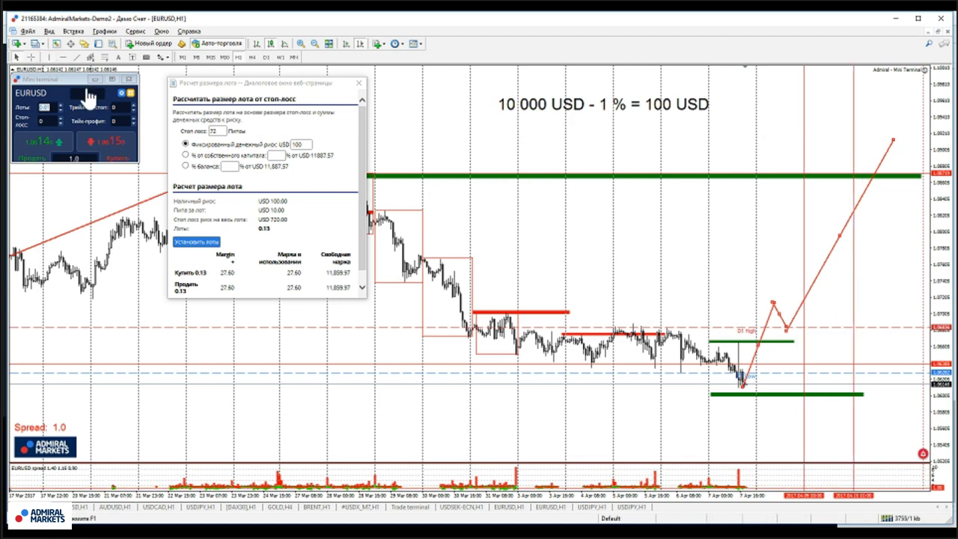
{"action": "left_click", "coordinate": [48, 58]}
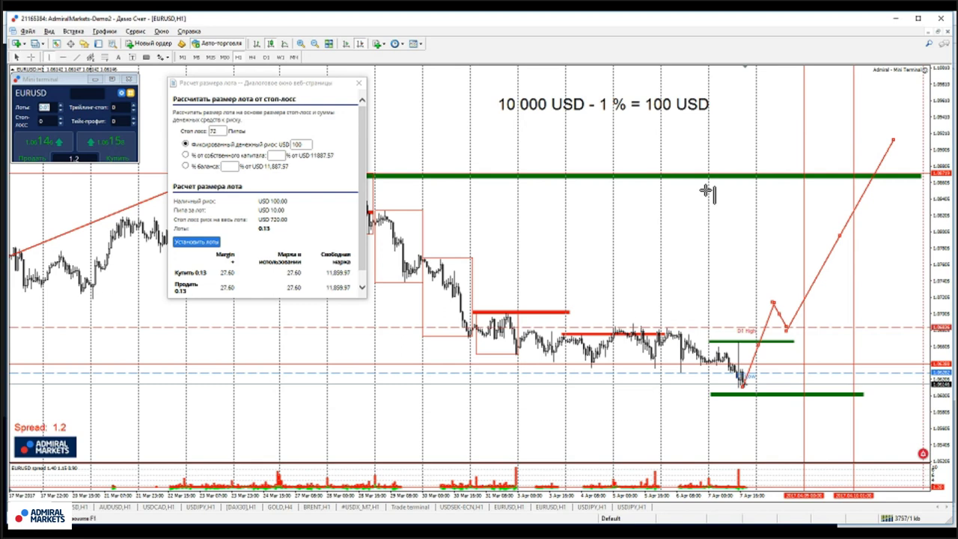
{"action": "left_click", "coordinate": [898, 210]}
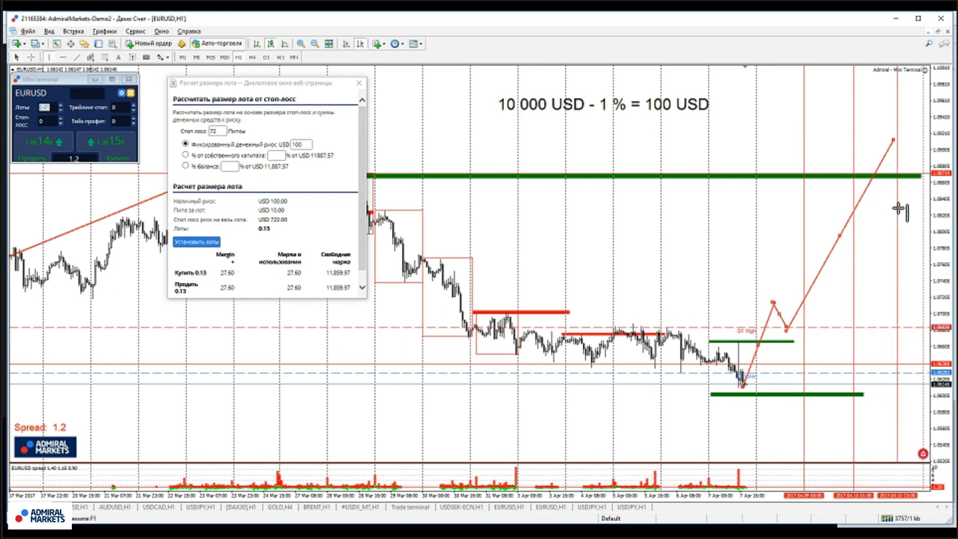
{"action": "left_click_drag", "start_coordinate": [899, 210], "coordinate": [902, 187]}
- Shorten the long rising forecast line to end near the first day line, and extend the zigzag with a short falling and a rising segment
{"action": "left_click_drag", "start_coordinate": [897, 146], "coordinate": [817, 301]}
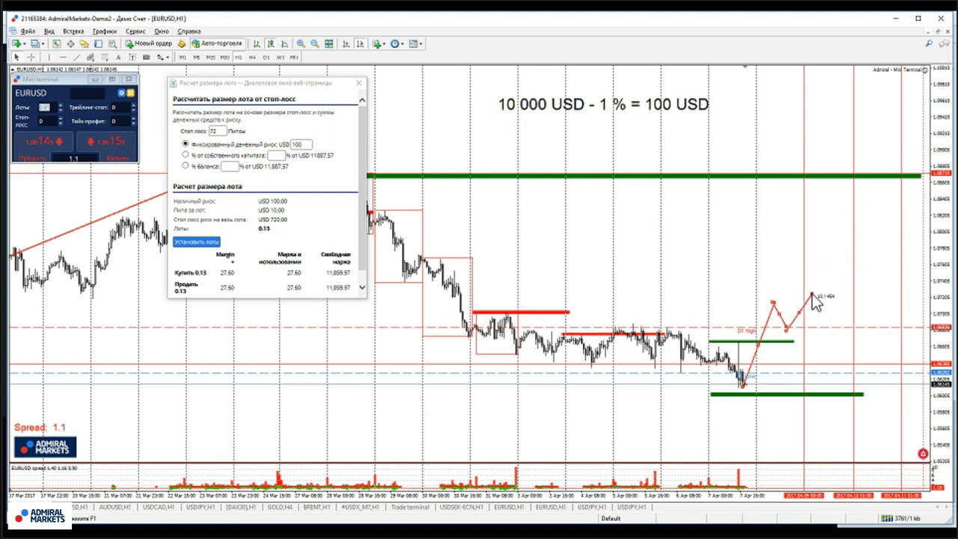
{"action": "middle_click", "coordinate": [788, 298]}
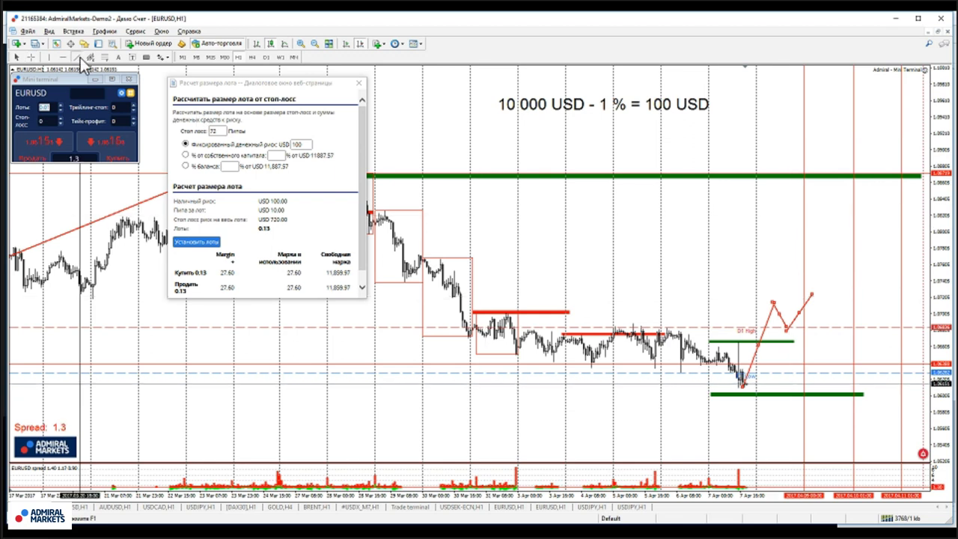
{"action": "middle_click", "coordinate": [831, 323]}
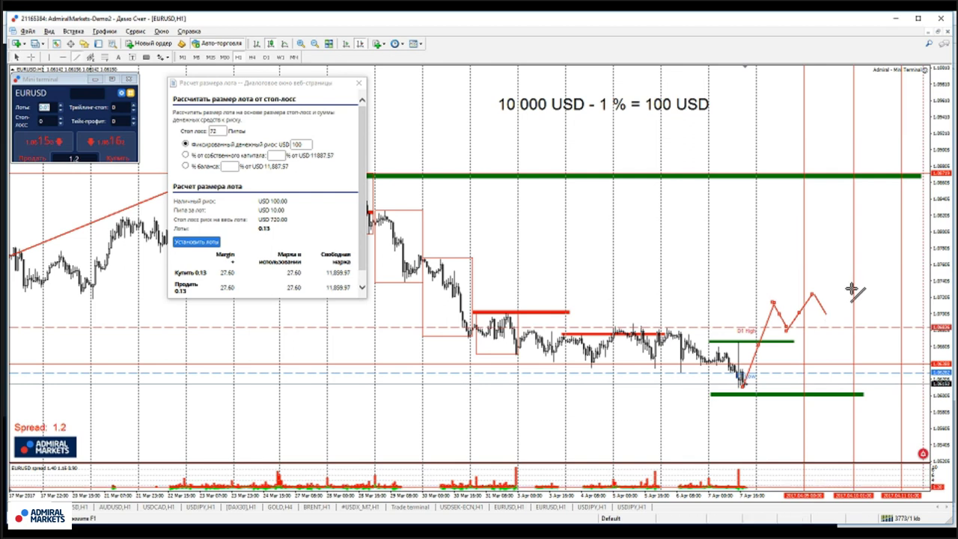
{"action": "left_click_drag", "start_coordinate": [825, 315], "coordinate": [853, 274]}
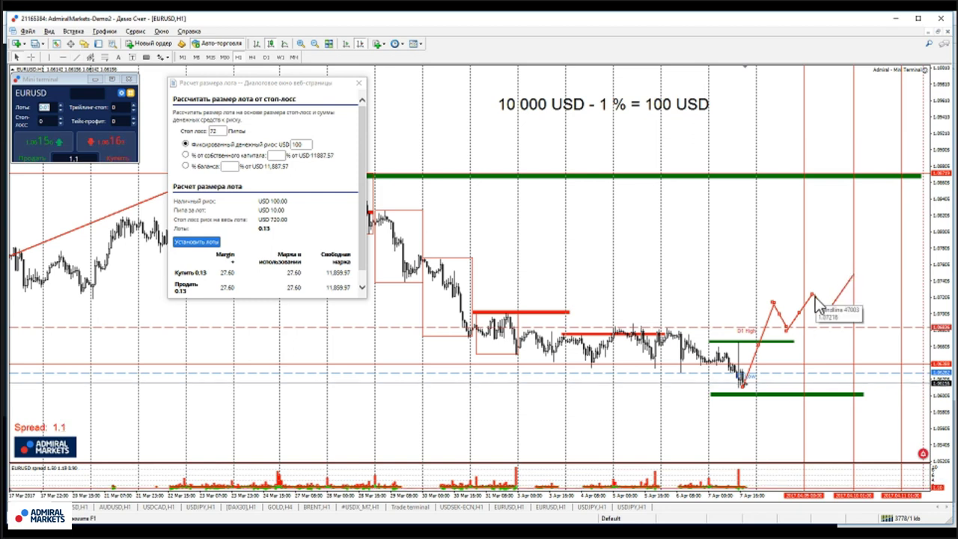
- Move the lower green stop level up to the forecast's entry low and clear the lot-size calculator from the chart
{"action": "left_click_drag", "start_coordinate": [789, 394], "coordinate": [878, 322]}
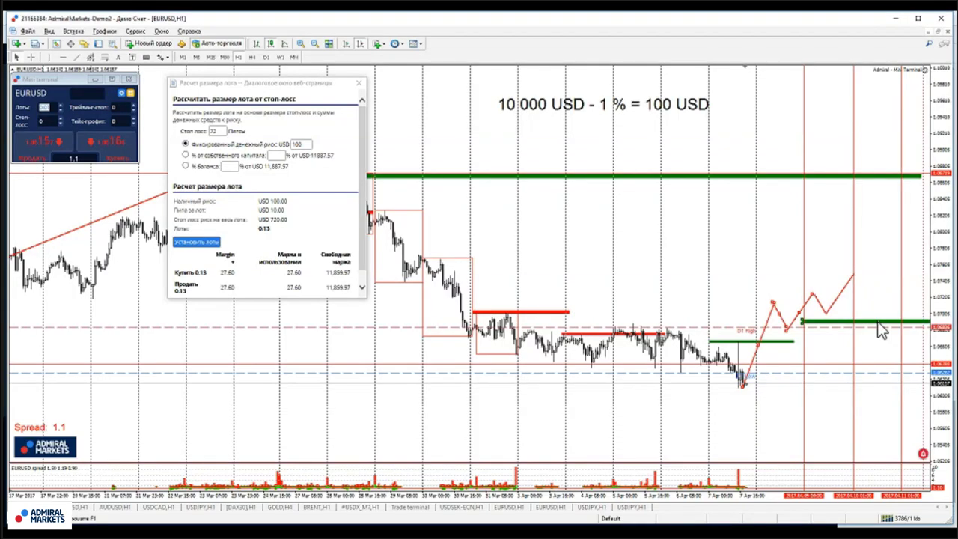
{"action": "middle_click", "coordinate": [797, 333]}
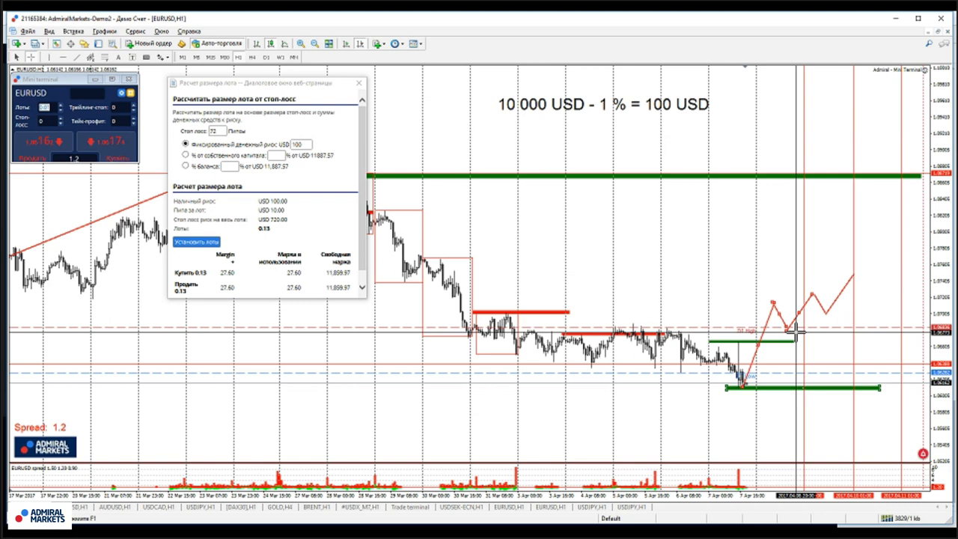
{"action": "key", "text": "alt+Tab"}
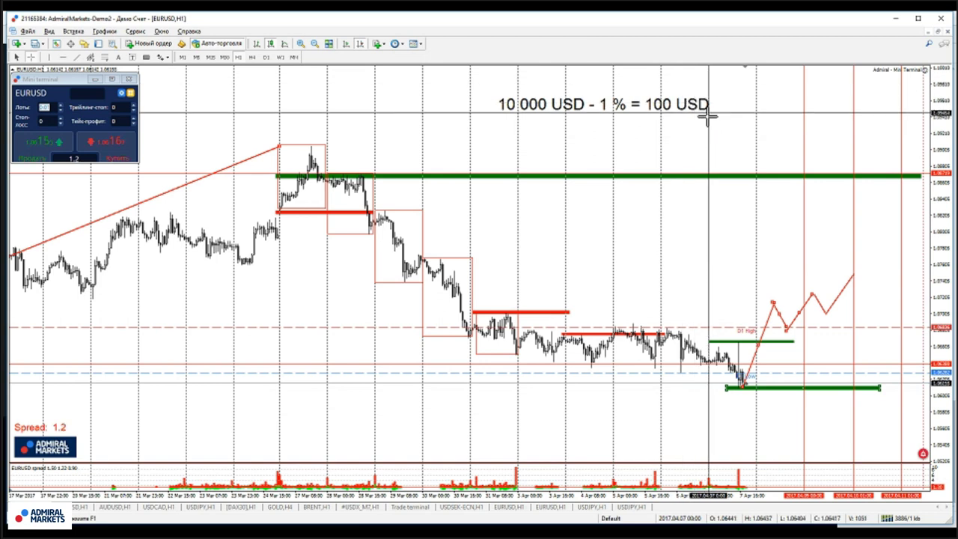
- Switch past GBPUSD to the AUDUSD H1 chart and examine the late-March rise and the decline down to the latest low
{"action": "left_click", "coordinate": [81, 508]}
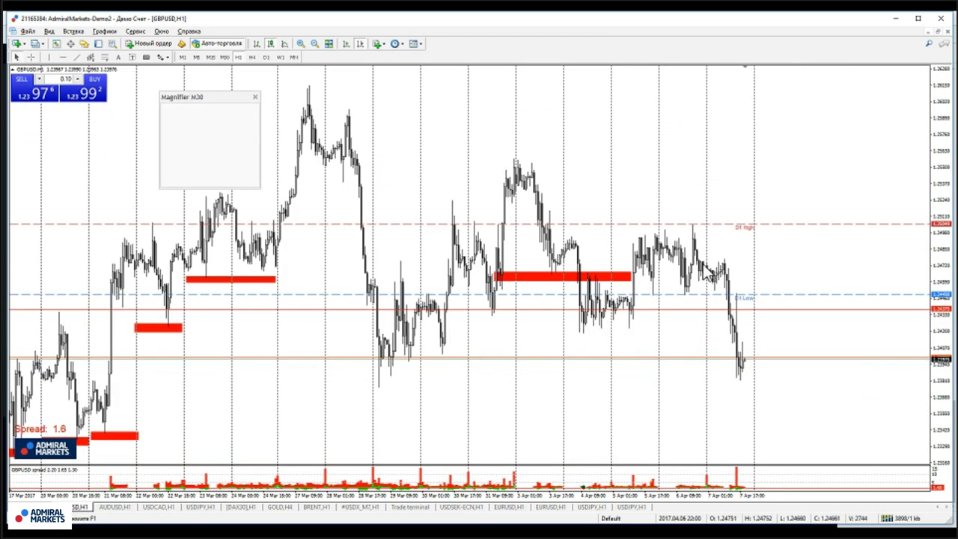
{"action": "key", "text": "ctrl+Tab"}
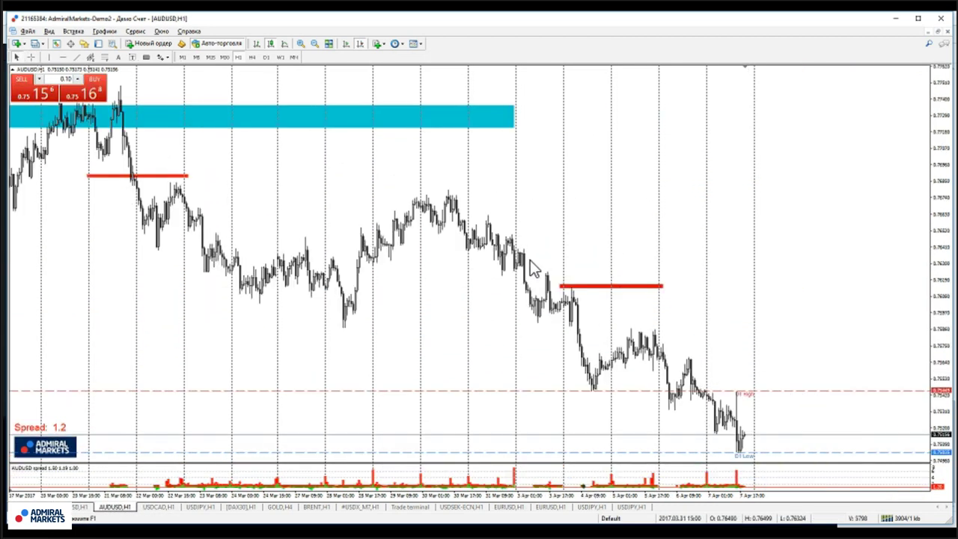
{"action": "scroll", "coordinate": [556, 234], "scroll_direction": "up", "scroll_amount": 3}
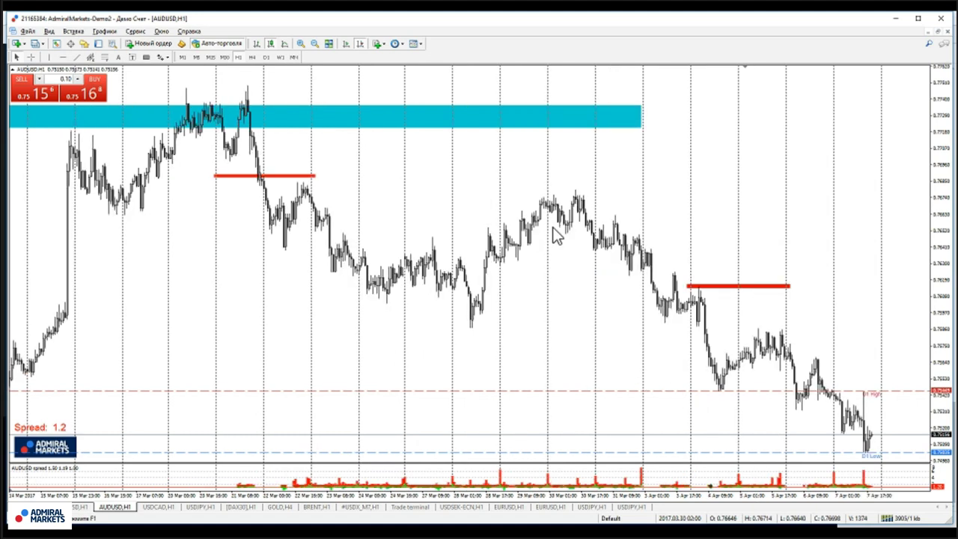
{"action": "middle_click", "coordinate": [580, 237]}
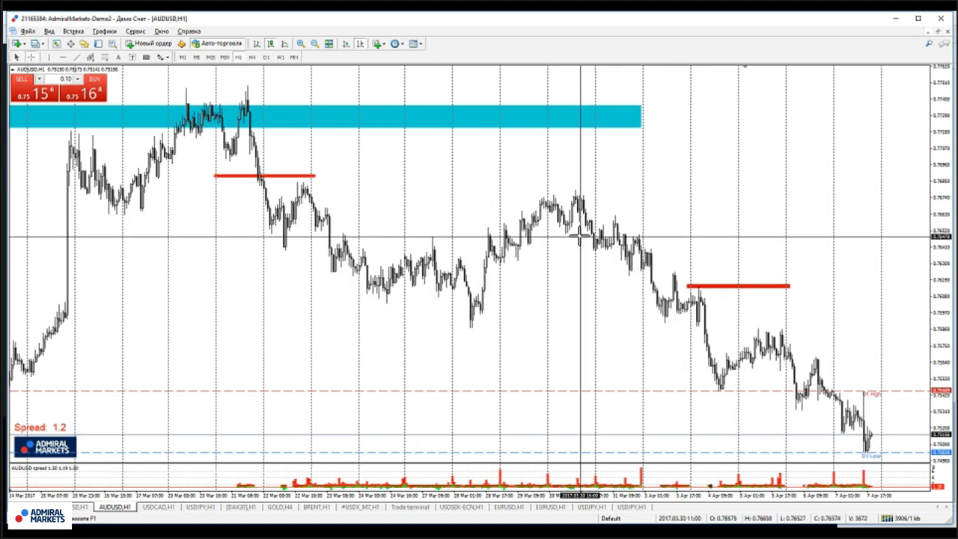
{"action": "mouse_move", "coordinate": [570, 223]}
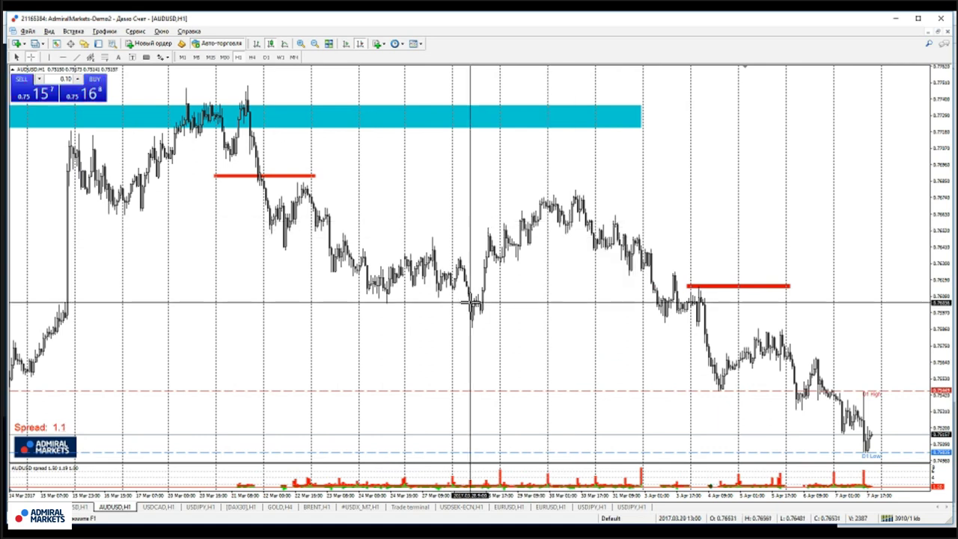
{"action": "left_click_drag", "start_coordinate": [470, 302], "coordinate": [589, 210]}
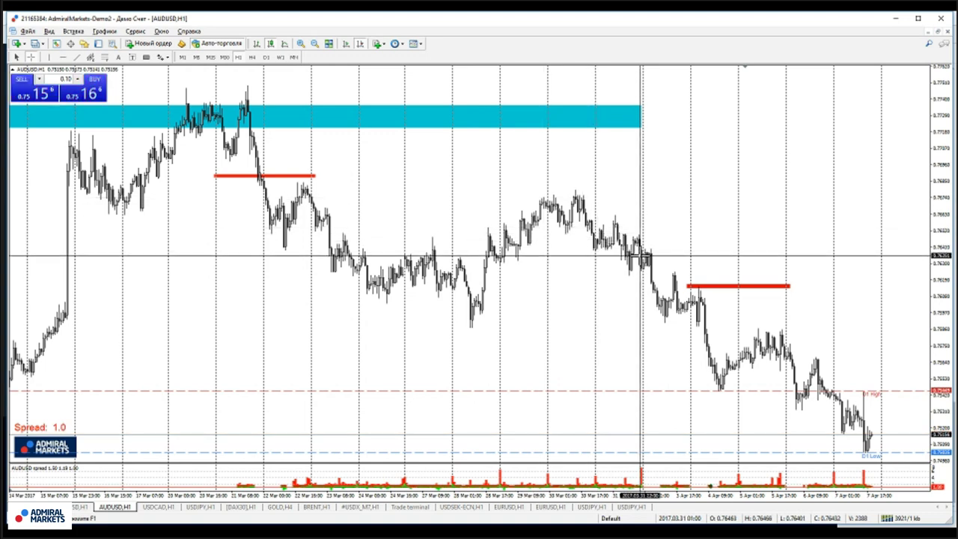
{"action": "left_click_drag", "start_coordinate": [643, 252], "coordinate": [875, 463]}
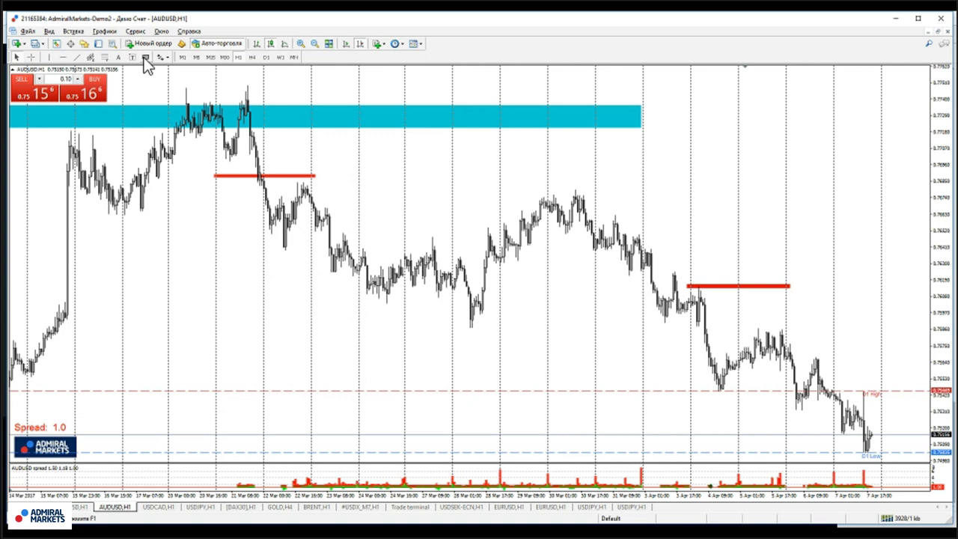
- Draw a thin green rectangle on AUDUSD from the late-March low to 4 April, and measure from the 3 April drop up toward the preceding high
{"action": "left_click", "coordinate": [146, 58]}
{"action": "left_click_drag", "start_coordinate": [469, 318], "coordinate": [719, 324]}
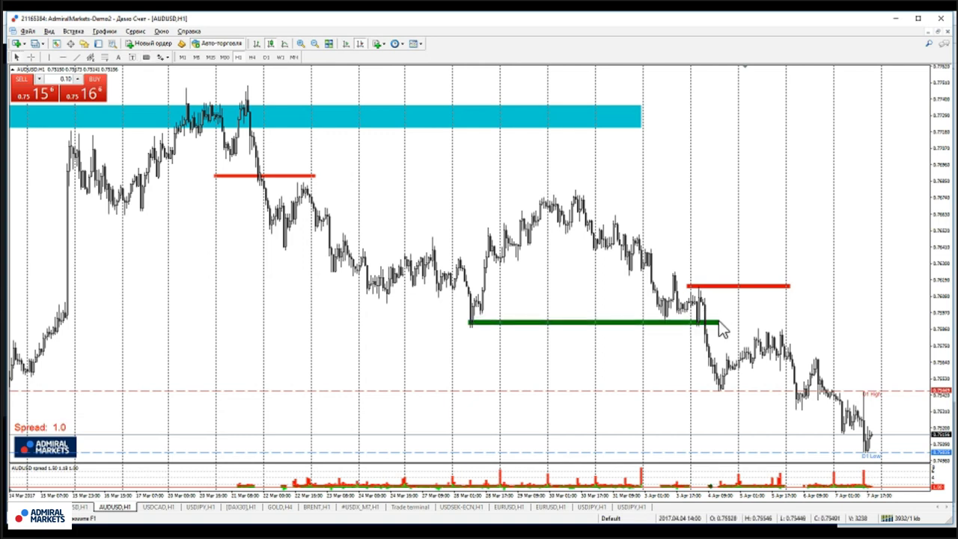
{"action": "middle_click", "coordinate": [666, 301]}
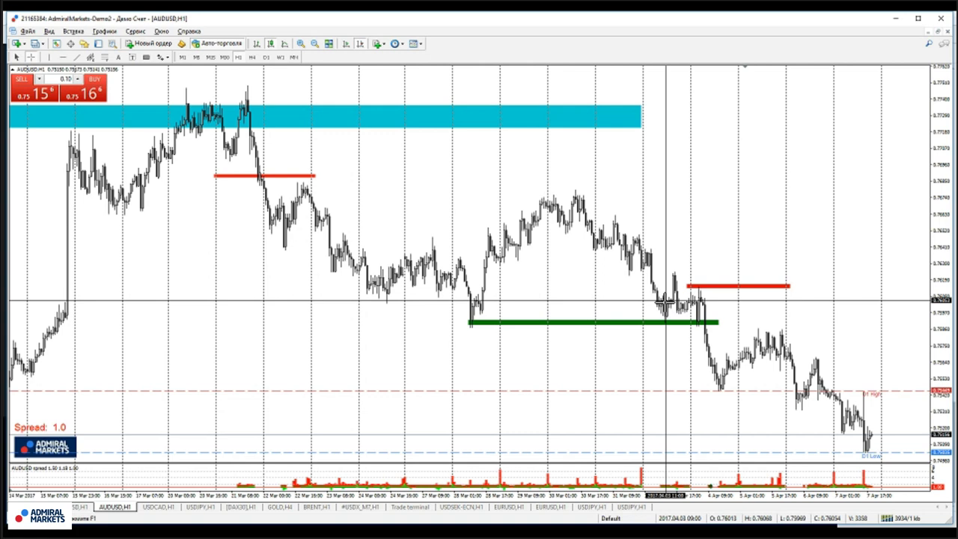
{"action": "left_click_drag", "start_coordinate": [652, 266], "coordinate": [607, 190]}
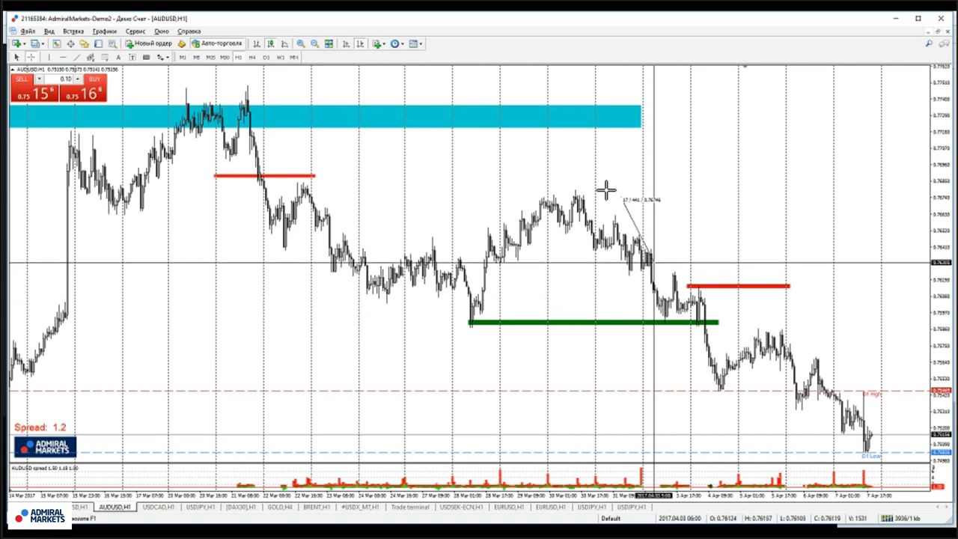
{"action": "left_click_drag", "start_coordinate": [606, 189], "coordinate": [607, 190]}
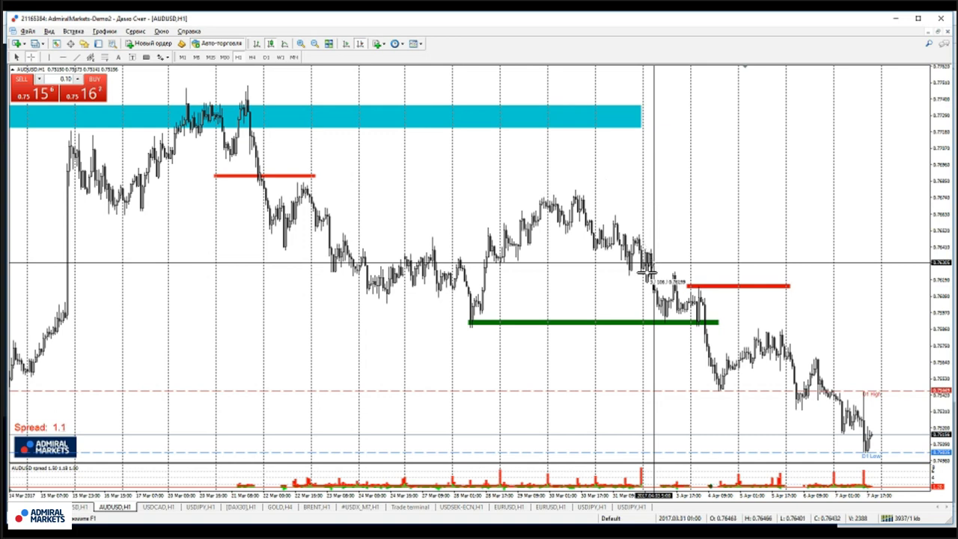
- Change the AUDUSD chart to the H4 timeframe and return to the EURUSD H1 chart
{"action": "left_click", "coordinate": [252, 57]}
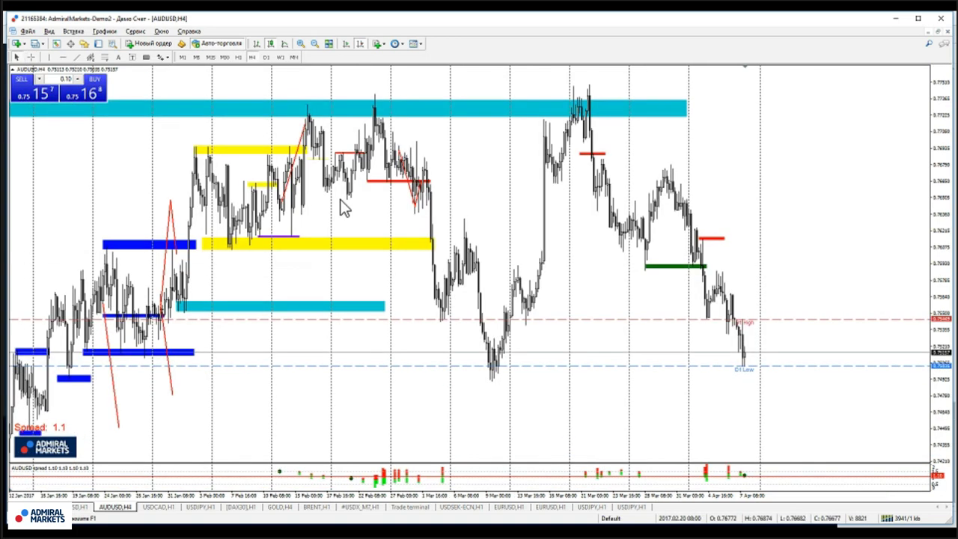
{"action": "middle_click", "coordinate": [763, 370]}
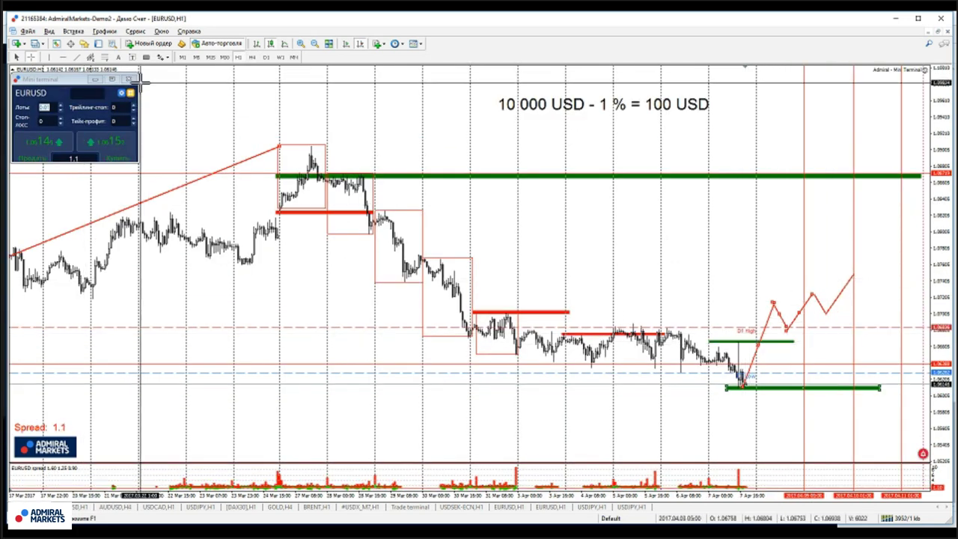
- Switch to the webinar page in the browser, check its chat, and return to the EURUSD chart in MetaTrader
{"action": "key", "text": "alt+Tab"}
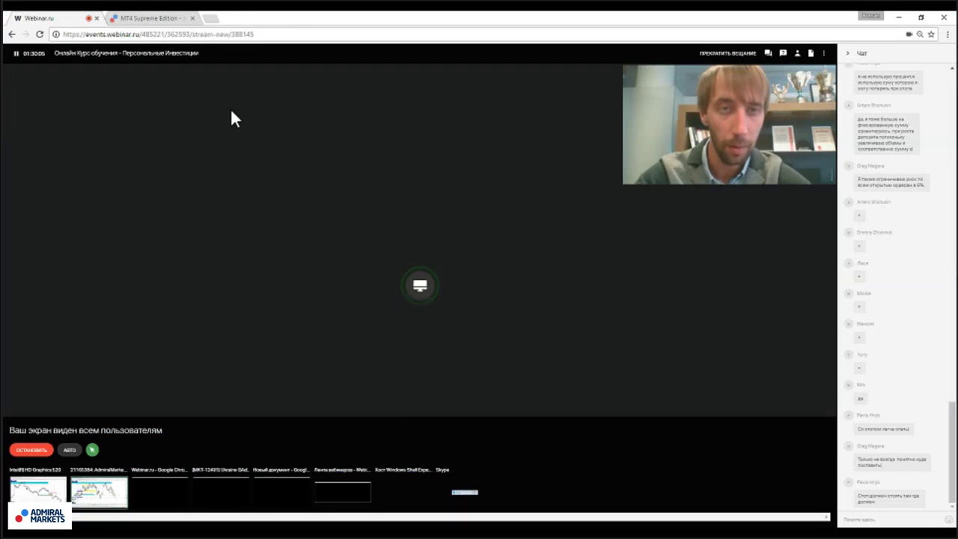
{"action": "key", "text": "alt+Tab"}
{"action": "key", "text": "alt+Tab"}
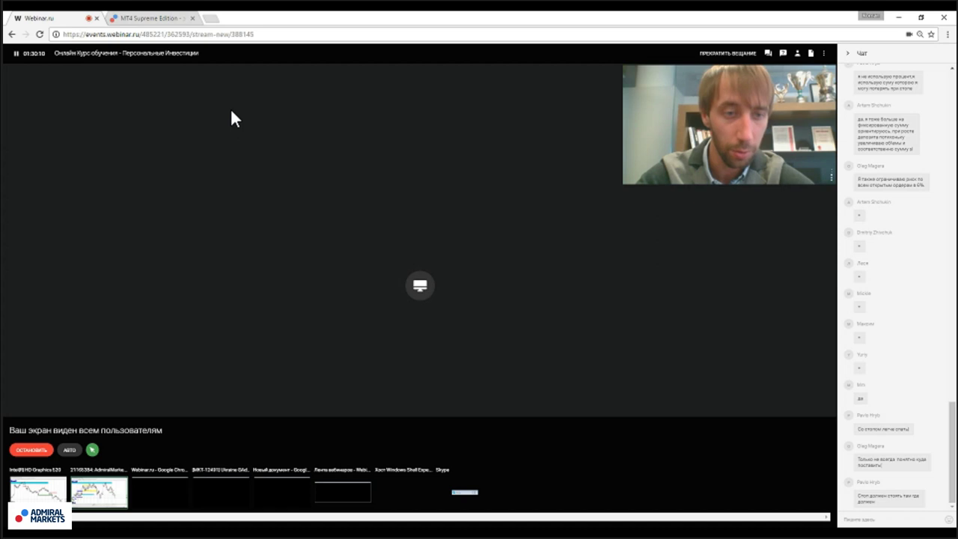
{"action": "key", "text": "alt+Tab"}
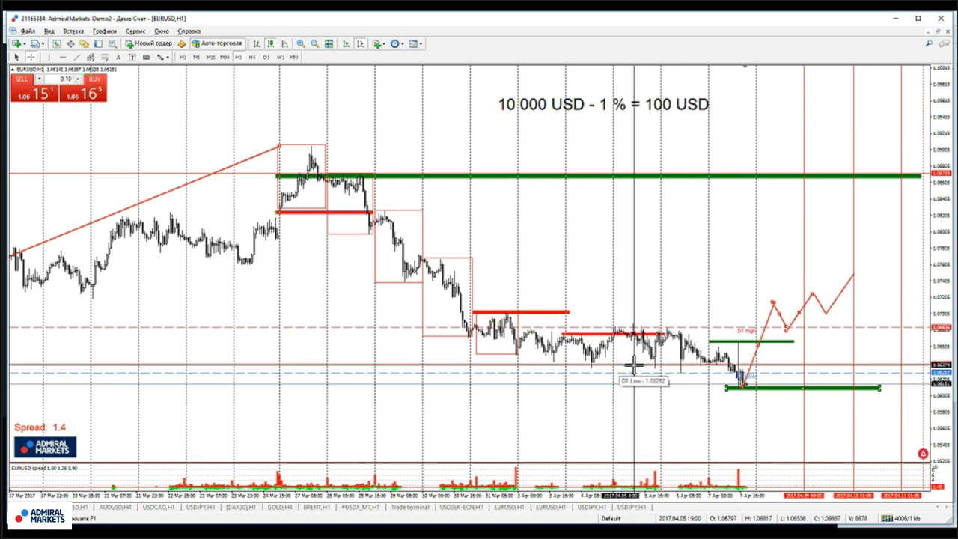
- Measure on EURUSD from the 5 April prices up to the upper green level, and from the latest low downward
{"action": "left_click_drag", "start_coordinate": [648, 347], "coordinate": [739, 174]}
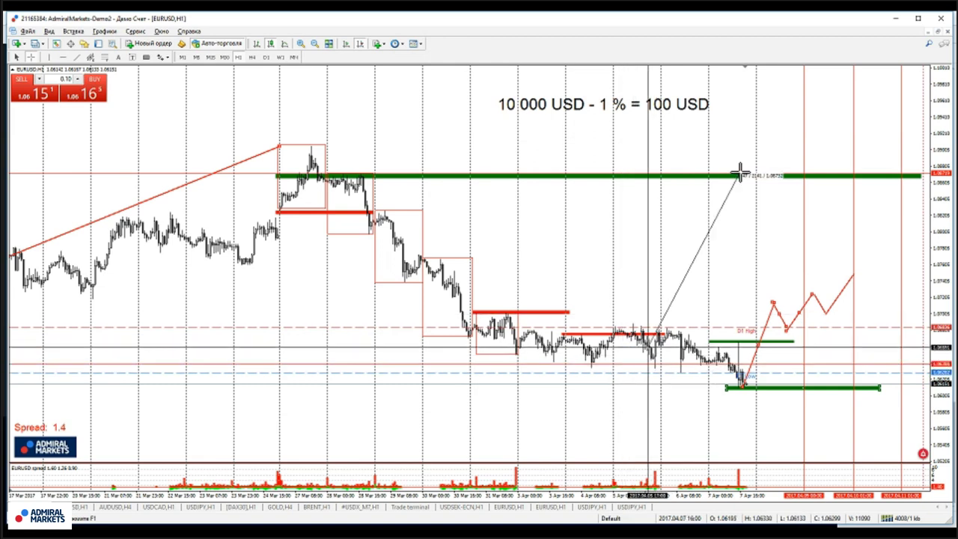
{"action": "left_click_drag", "start_coordinate": [739, 173], "coordinate": [741, 177]}
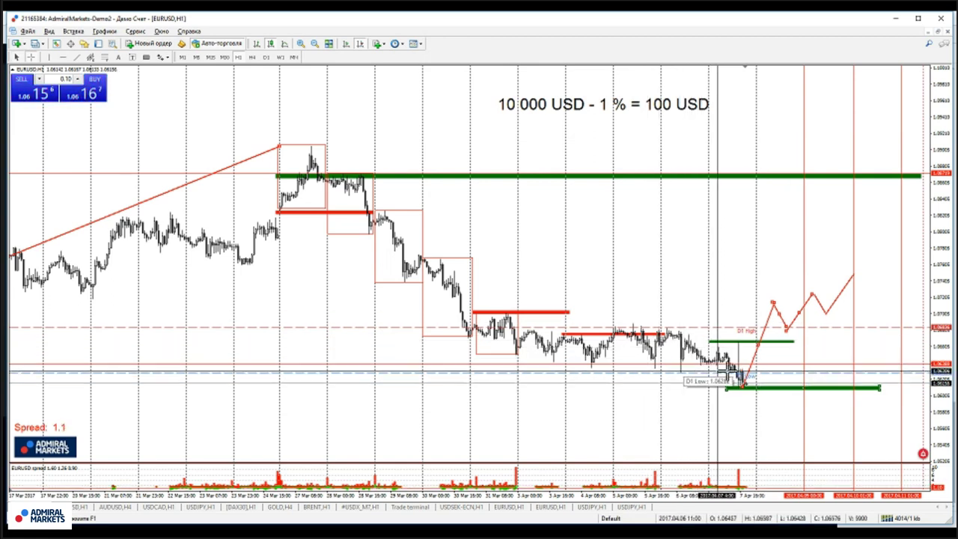
{"action": "left_click_drag", "start_coordinate": [742, 383], "coordinate": [798, 451]}
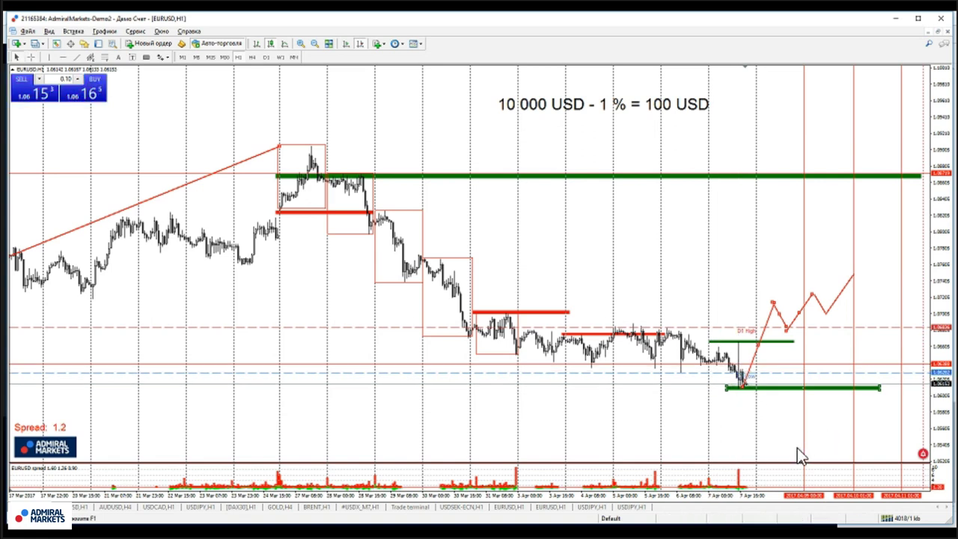
{"action": "middle_click", "coordinate": [659, 374]}
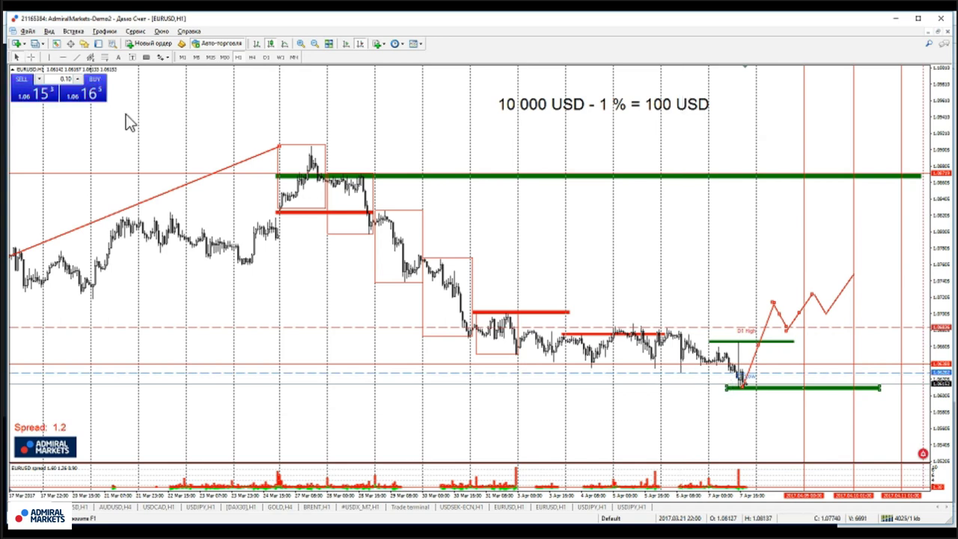
- Sketch a rising zigzag of five trend-line segments in the empty area above the early-March 2017 EURUSD prices
{"action": "left_click", "coordinate": [77, 57]}
{"action": "scroll", "coordinate": [505, 229], "scroll_direction": "up", "scroll_amount": 15}
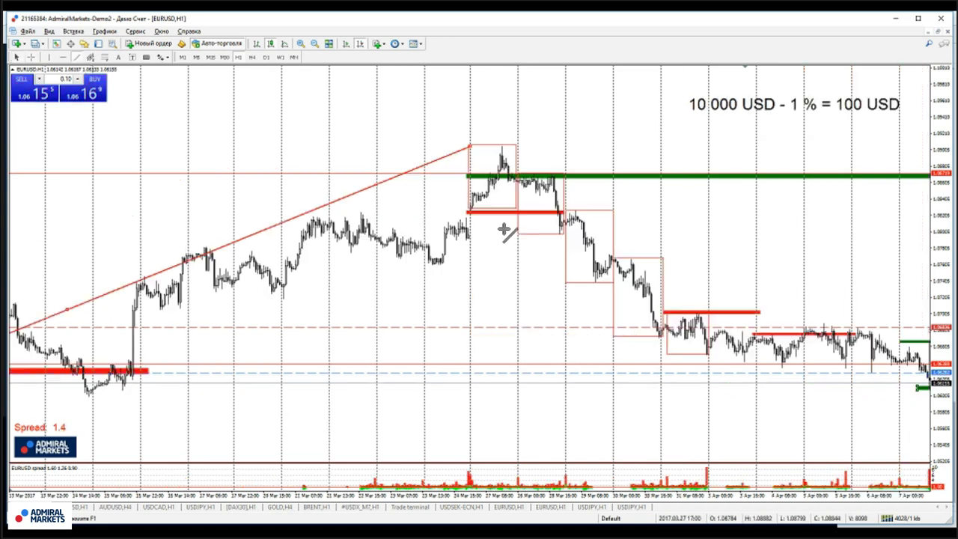
{"action": "left_click_drag", "start_coordinate": [302, 165], "coordinate": [339, 112]}
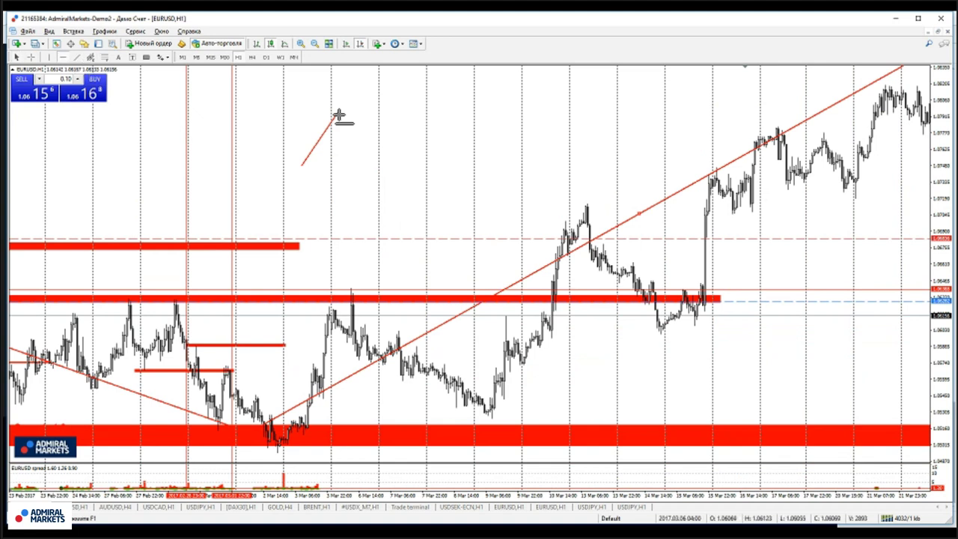
{"action": "left_click", "coordinate": [367, 141]}
{"action": "mouse_move", "coordinate": [367, 141]}
{"action": "left_mouse_down"}
{"action": "mouse_move", "coordinate": [361, 110]}
{"action": "mouse_move", "coordinate": [370, 141]}
{"action": "mouse_move", "coordinate": [406, 82]}
{"action": "mouse_move", "coordinate": [432, 99]}
{"action": "mouse_move", "coordinate": [436, 116]}
{"action": "mouse_move", "coordinate": [474, 67]}
{"action": "left_mouse_up"}
{"action": "right_click", "coordinate": [361, 110]}
{"action": "left_click", "coordinate": [391, 145]}
{"action": "left_click", "coordinate": [90, 59]}
{"action": "left_click", "coordinate": [75, 58]}
{"action": "left_click", "coordinate": [77, 58]}
- Mark the zigzag's first and second pullback lows with thin horizontal green rectangles
{"action": "left_click", "coordinate": [148, 58]}
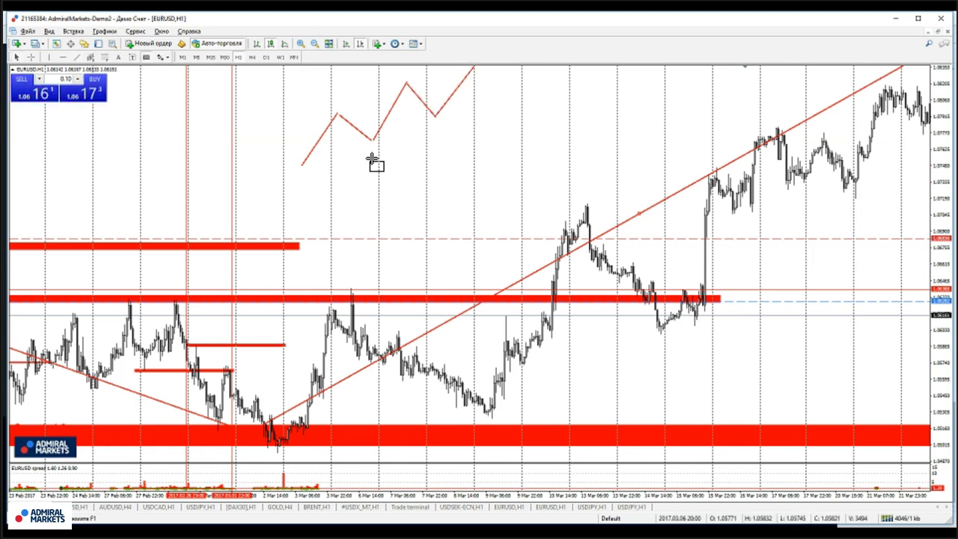
{"action": "left_click_drag", "start_coordinate": [349, 138], "coordinate": [413, 142]}
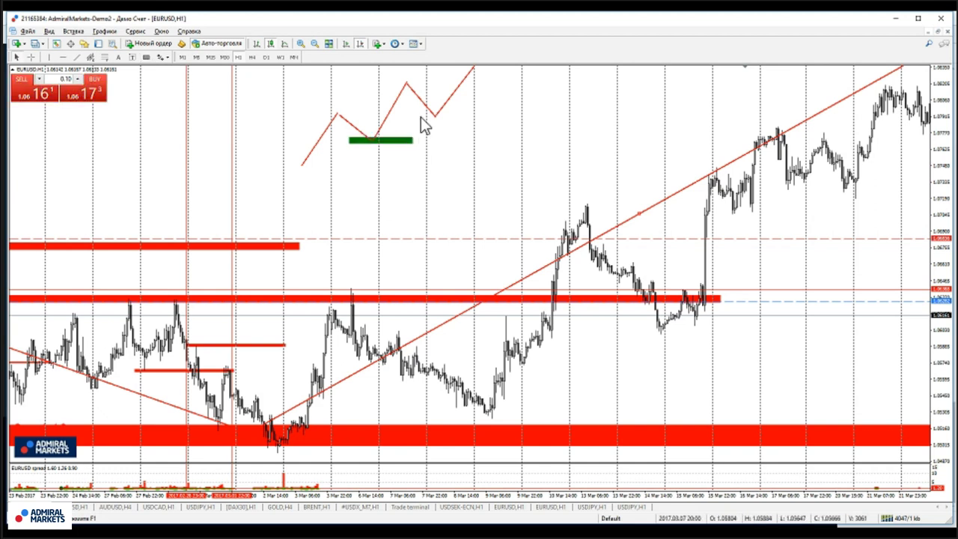
{"action": "scroll", "coordinate": [423, 126], "scroll_direction": "up", "scroll_amount": 2}
{"action": "left_click", "coordinate": [147, 58]}
{"action": "left_click_drag", "start_coordinate": [440, 115], "coordinate": [543, 121]}
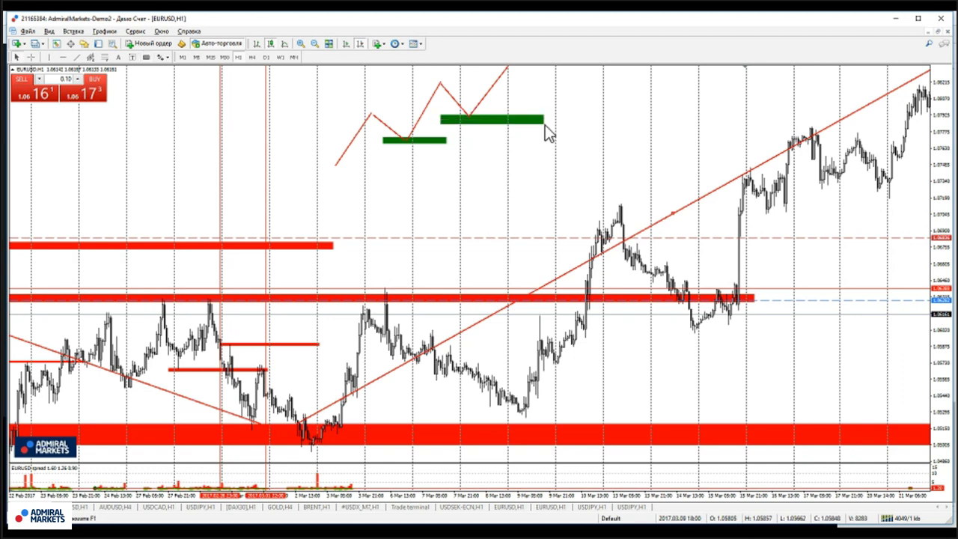
- Draw a falling trend line from the zigzag's last peak down through the second green rectangle
{"action": "left_click", "coordinate": [75, 58]}
{"action": "left_click_drag", "start_coordinate": [507, 67], "coordinate": [552, 153]}
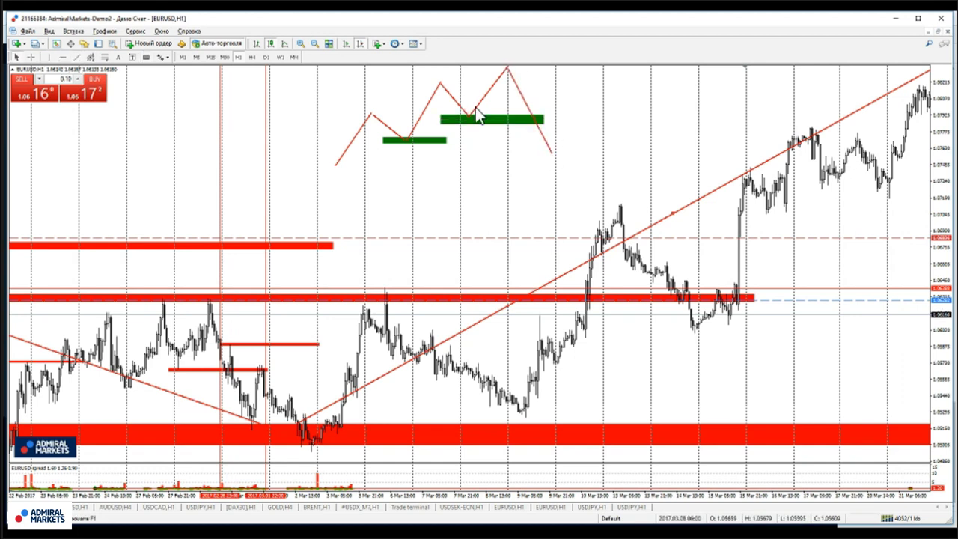
- Extend the sketched zigzag with a rising trend line from its latest low, followed by a long falling trend line towards the mid-March prices
{"action": "scroll", "coordinate": [461, 120], "scroll_direction": "down", "scroll_amount": 3}
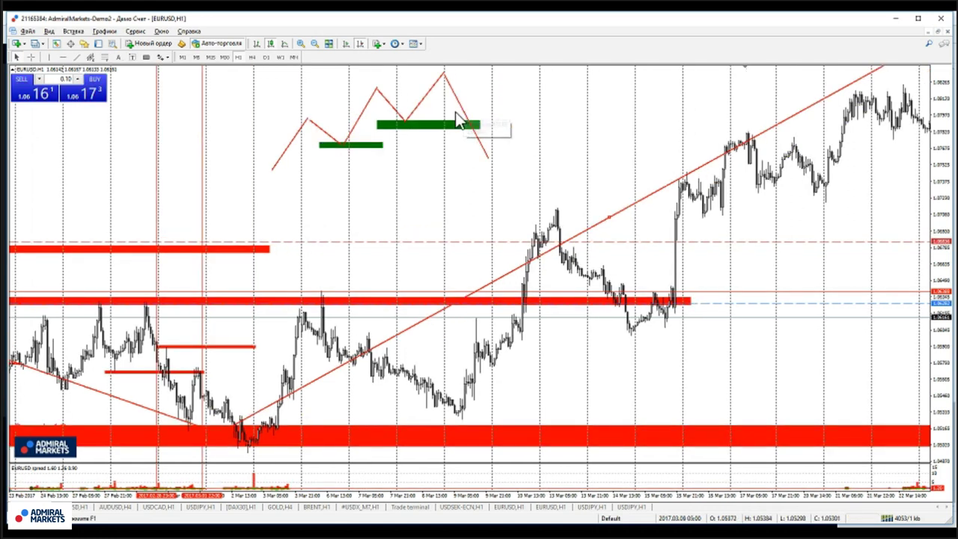
{"action": "left_click", "coordinate": [75, 57]}
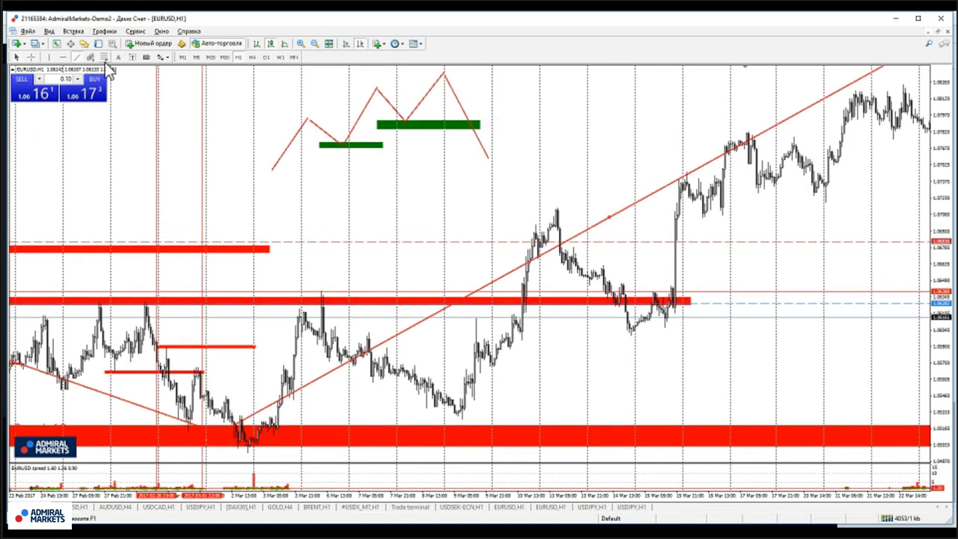
{"action": "left_click_drag", "start_coordinate": [488, 159], "coordinate": [534, 101]}
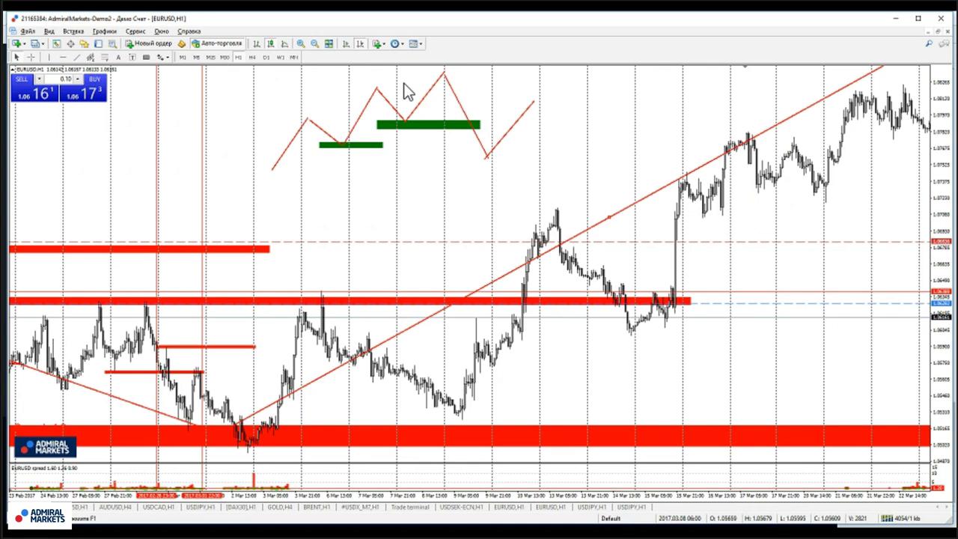
{"action": "left_click_drag", "start_coordinate": [534, 100], "coordinate": [632, 283]}
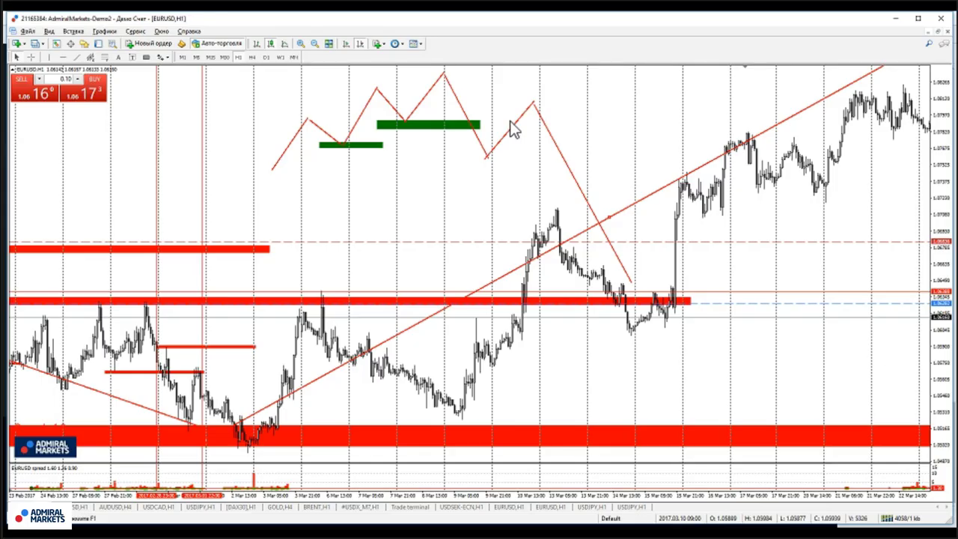
- Check the webinar chat in the browser, and return to the EURUSD chart to inspect the late-March to early-April 2017 prices with the crosshair
{"action": "key", "text": "alt+Tab"}
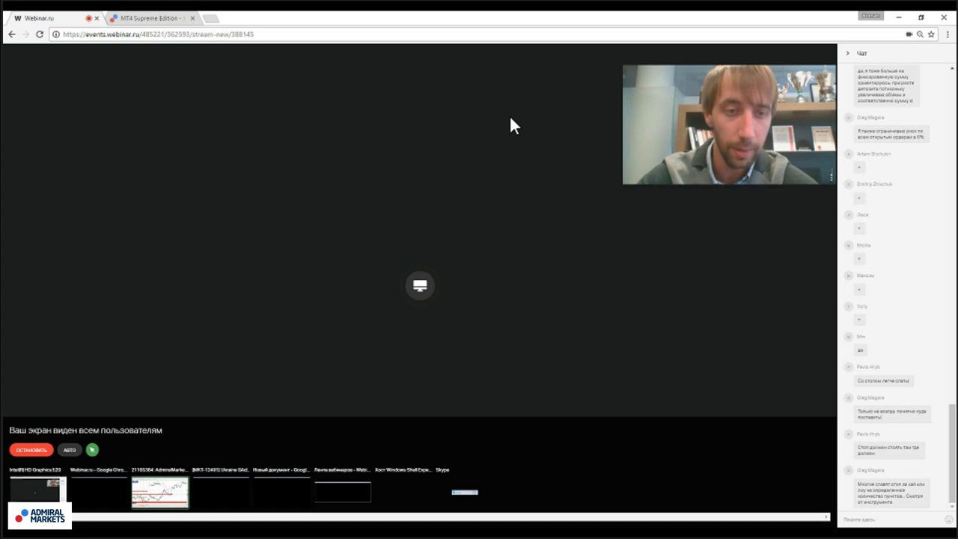
{"action": "key", "text": "alt+Tab"}
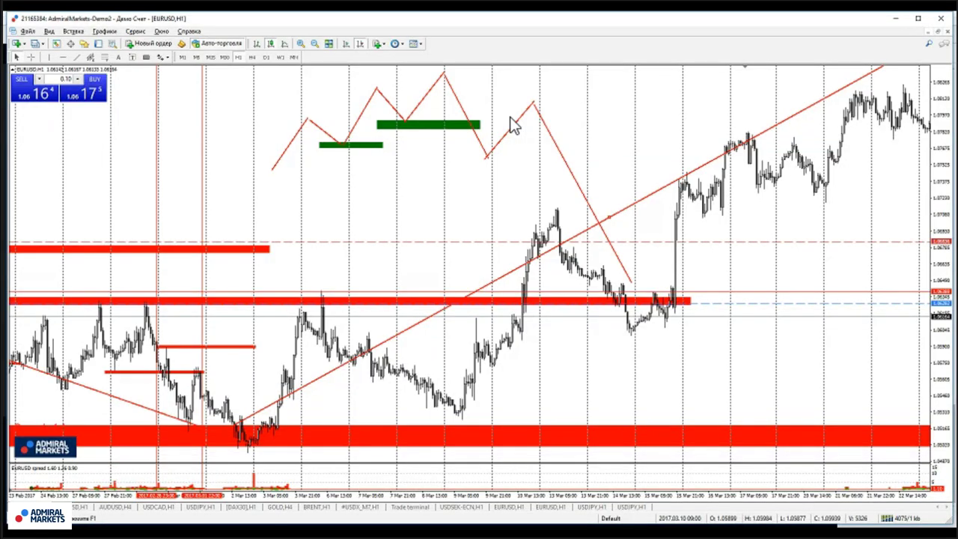
{"action": "scroll", "coordinate": [509, 122], "scroll_direction": "down", "scroll_amount": 10}
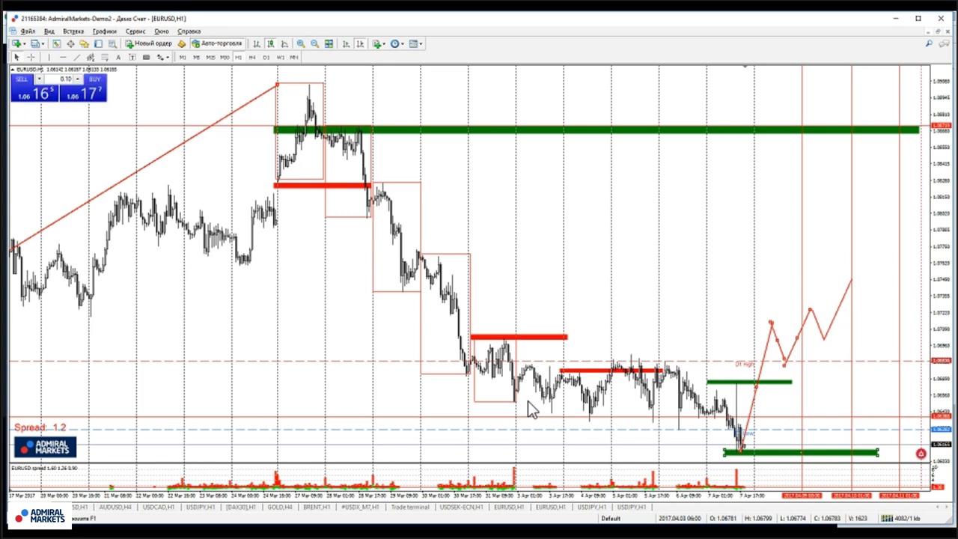
{"action": "middle_click", "coordinate": [787, 485]}
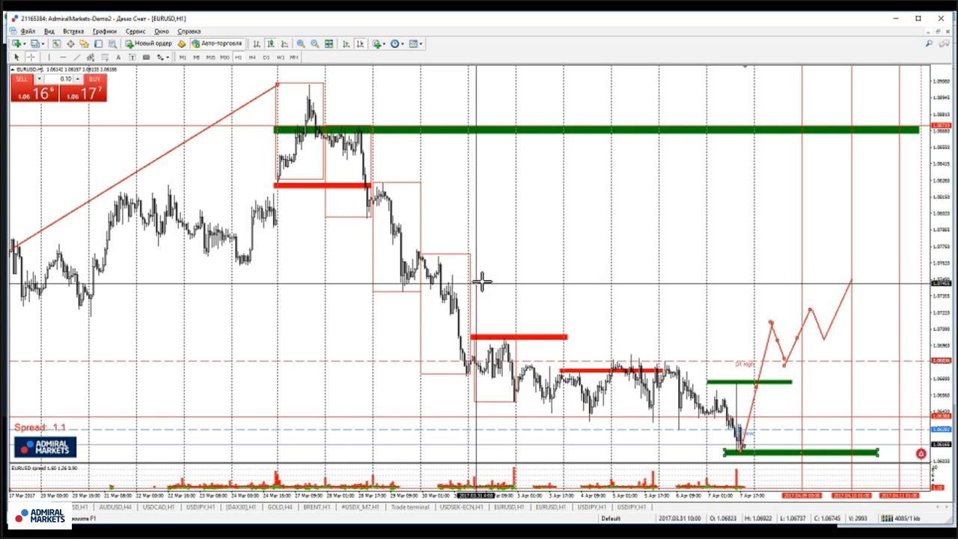
{"action": "middle_click", "coordinate": [516, 276]}
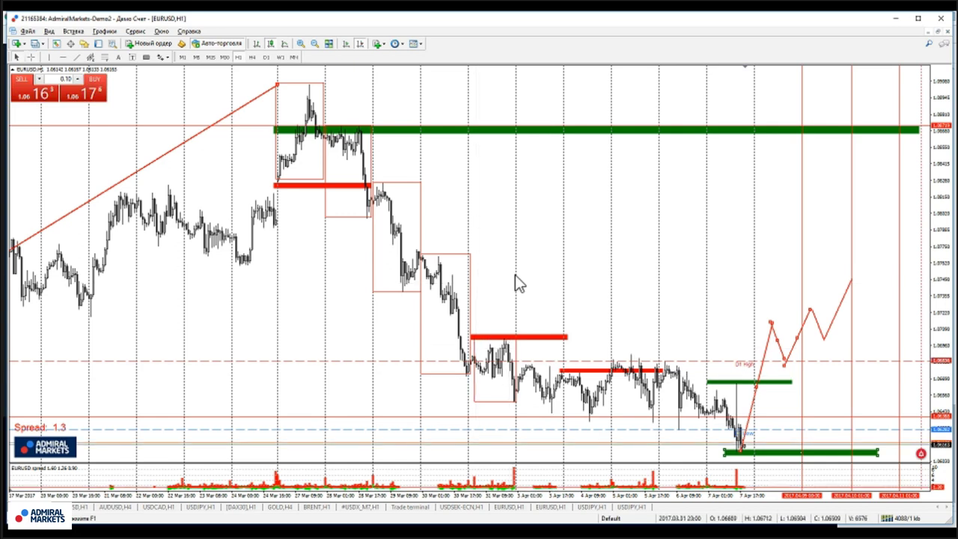
{"action": "middle_click", "coordinate": [643, 417]}
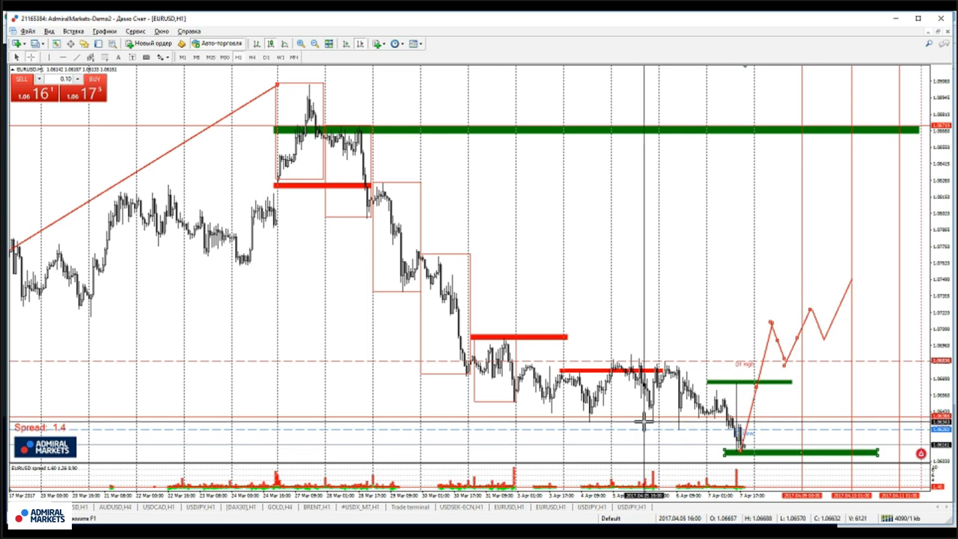
{"action": "middle_click", "coordinate": [642, 345]}
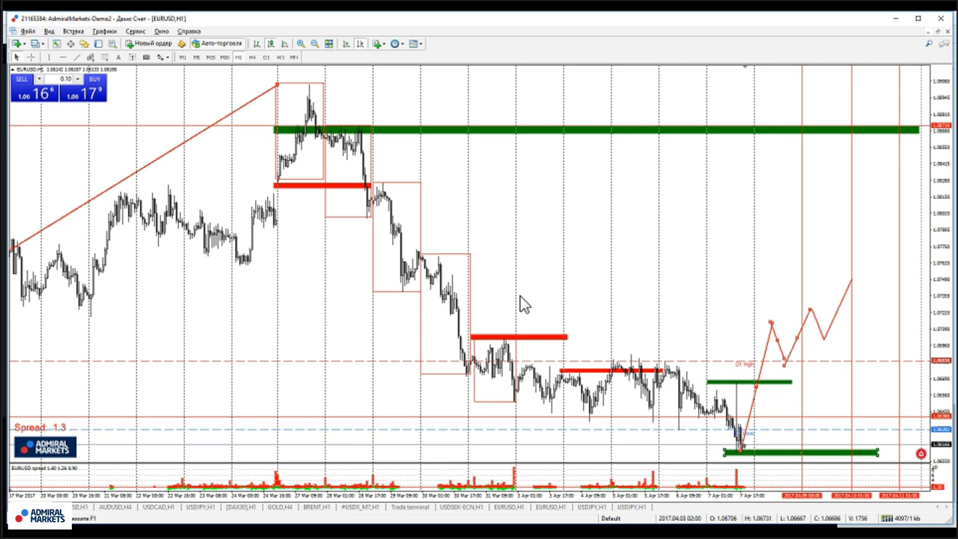
- Switch to the Admiral Markets MT4 Supreme Edition page in Chrome and look through the site's Платформы, Аналитика and Продукты sections
{"action": "key", "text": "alt+Tab"}
{"action": "left_click", "coordinate": [427, 292]}
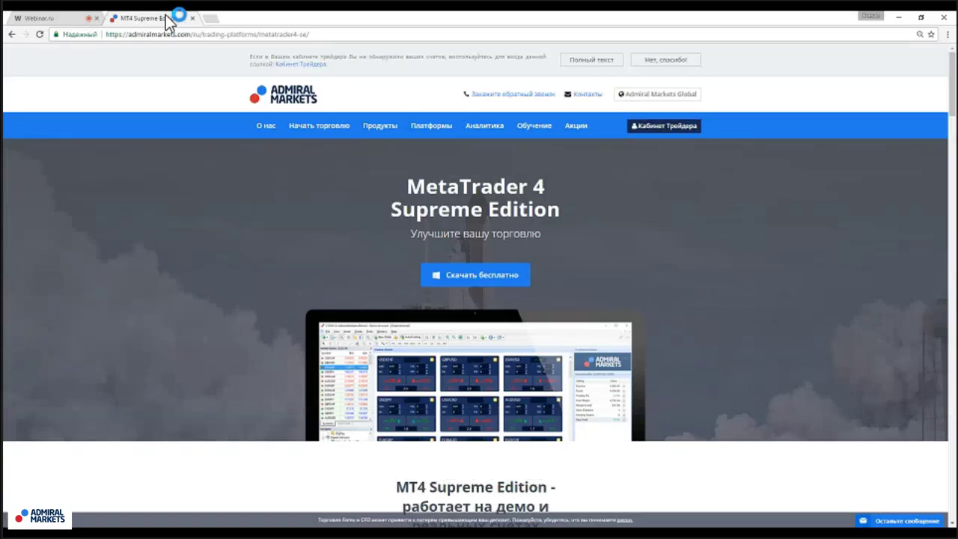
{"action": "mouse_move", "coordinate": [417, 131]}
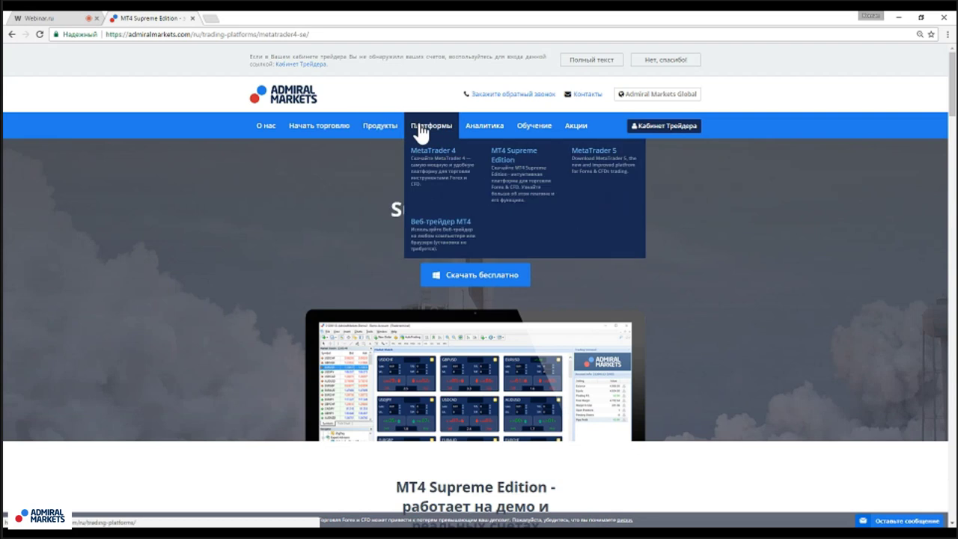
{"action": "mouse_move", "coordinate": [483, 133]}
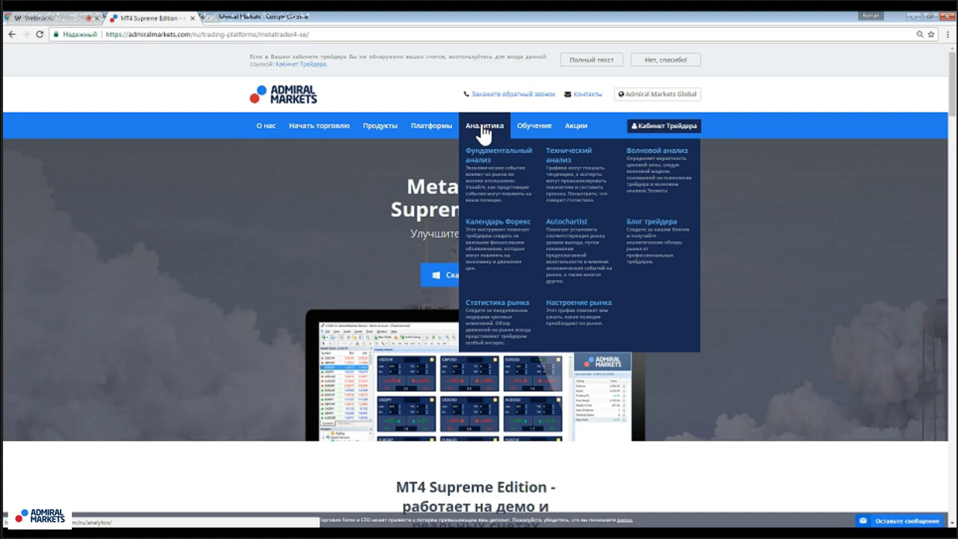
{"action": "mouse_move", "coordinate": [366, 139]}
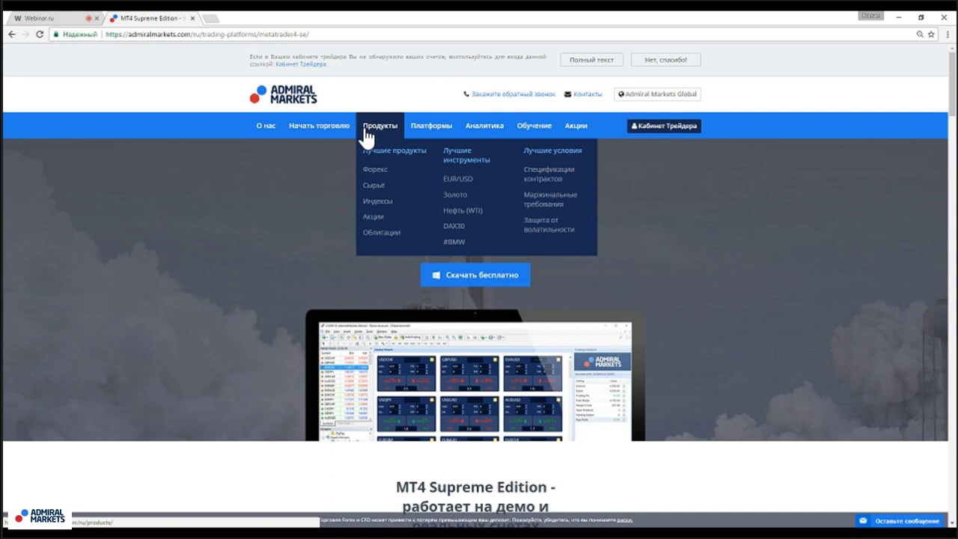